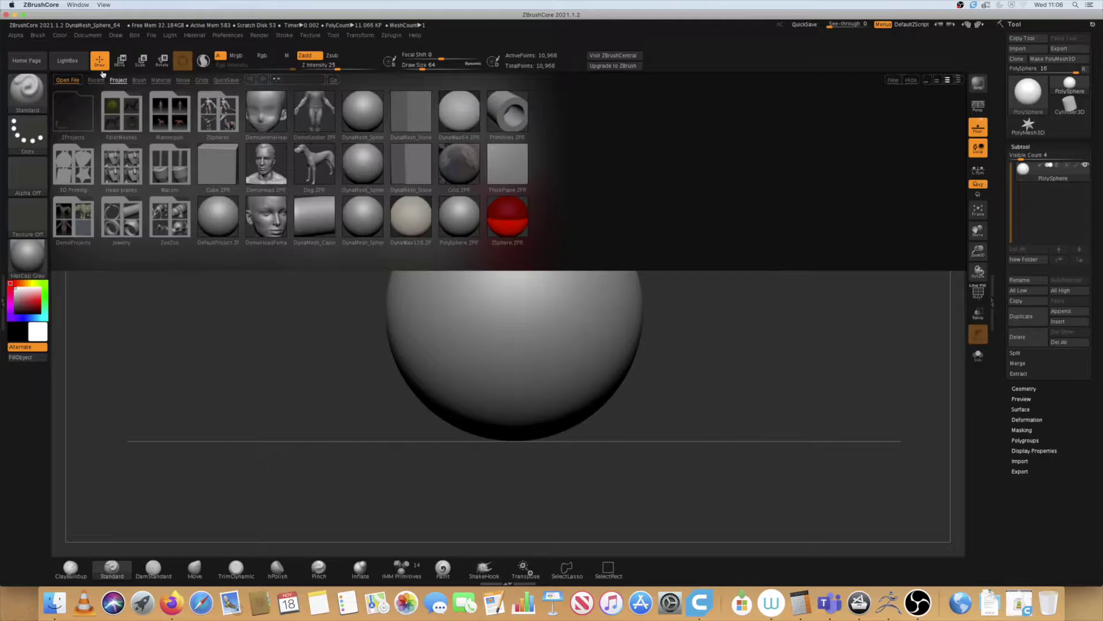
Step: Hide the LightBox browser and import Pentapod_large_feet.obj from the Desktop, framing the whole model
click(65, 61)
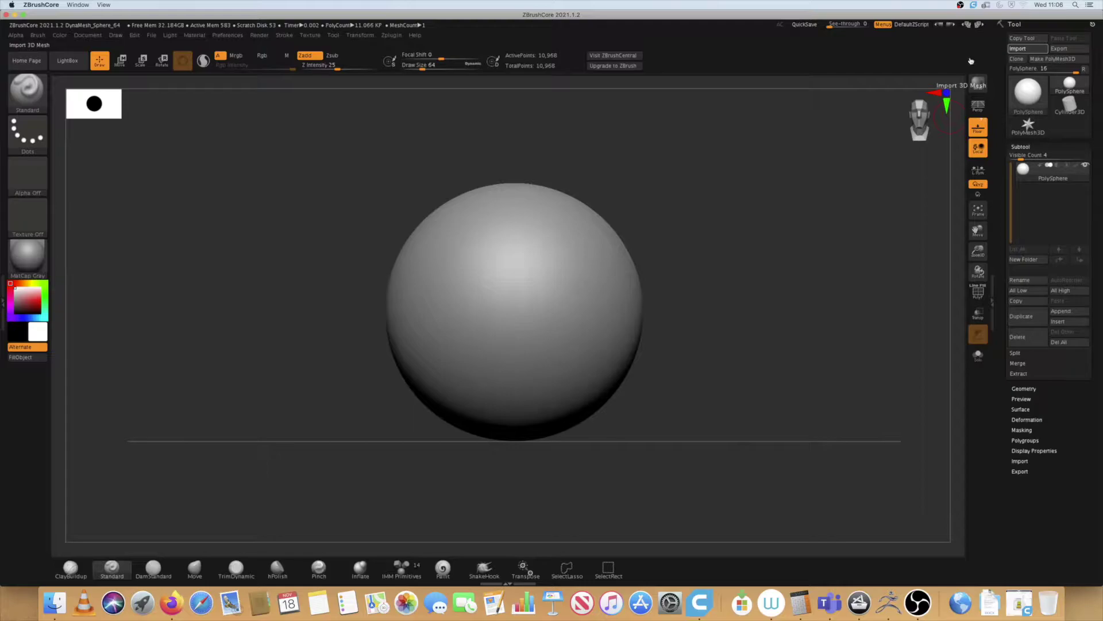
click(1021, 48)
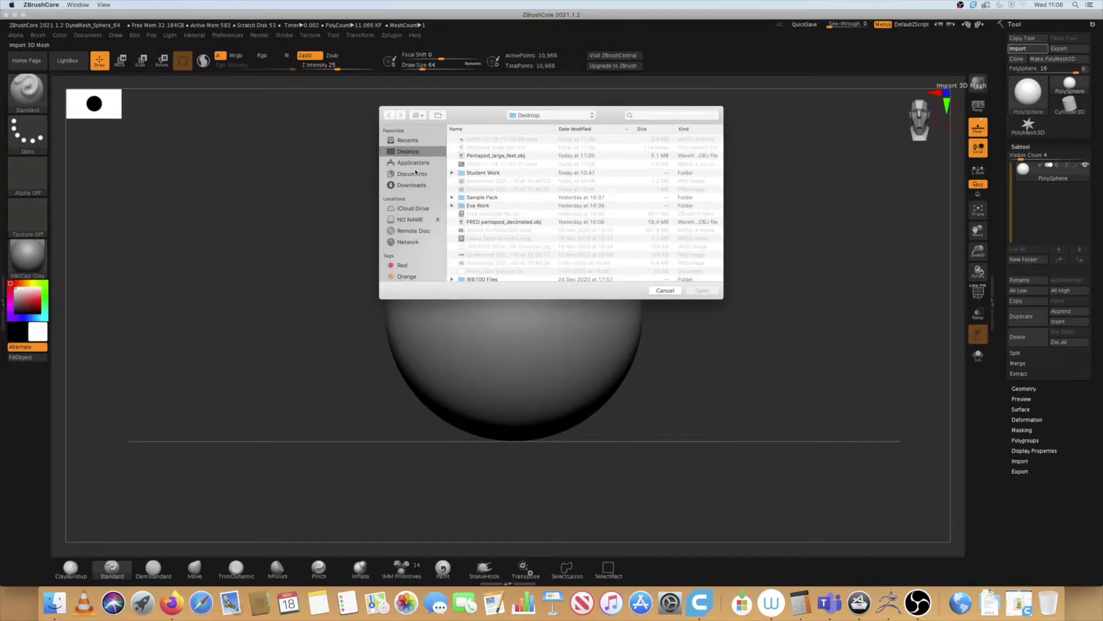
click(510, 157)
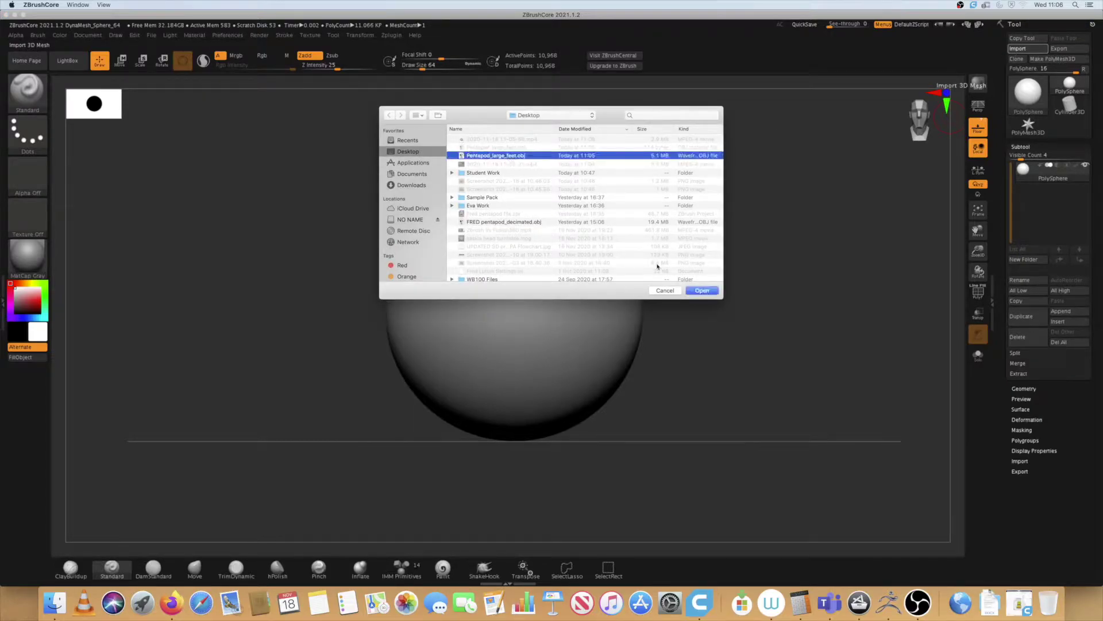
click(702, 290)
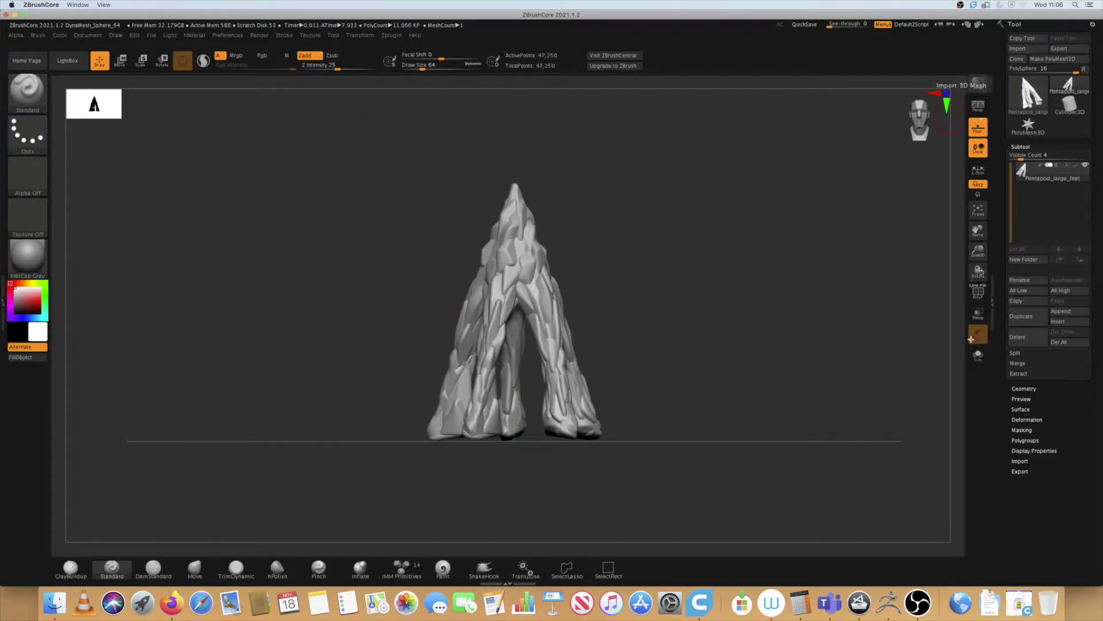
drag(977, 252, 978, 261)
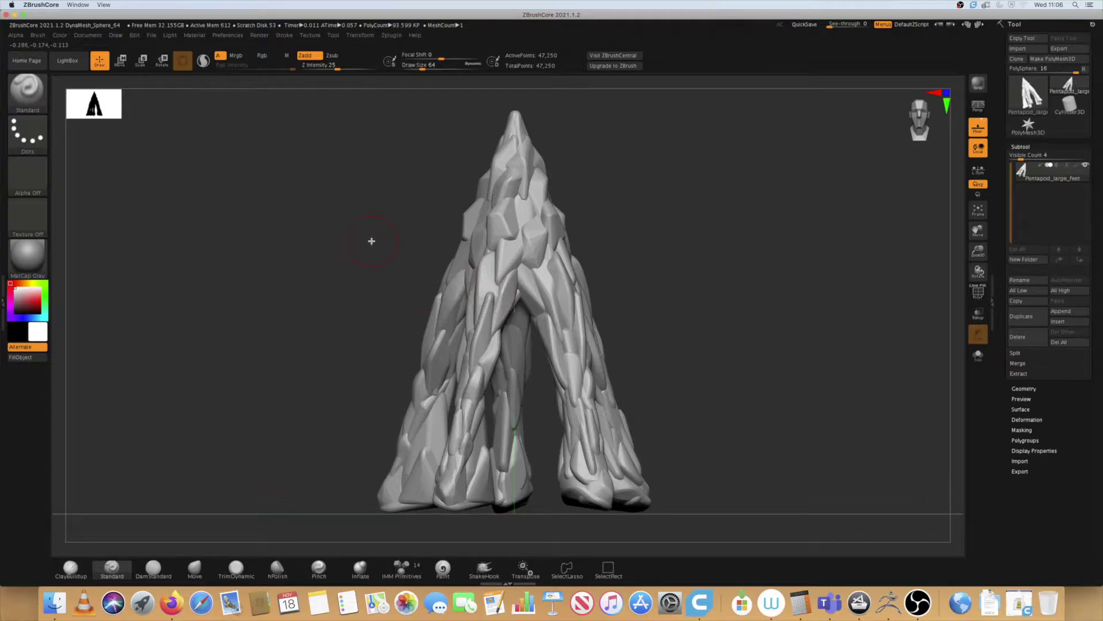
Step: Isolate the left half of the pentapod mesh and turn on double-sided display to reveal its inner faces
key(ctrl+shift)
mouse_move(217, 110)
ctrl+shift+mouse_down()
mouse_move(482, 513)
mouse_move(524, 548)
mouse_move(512, 546)
ctrl+shift+mouse_up()
drag(730, 337, 689, 346)
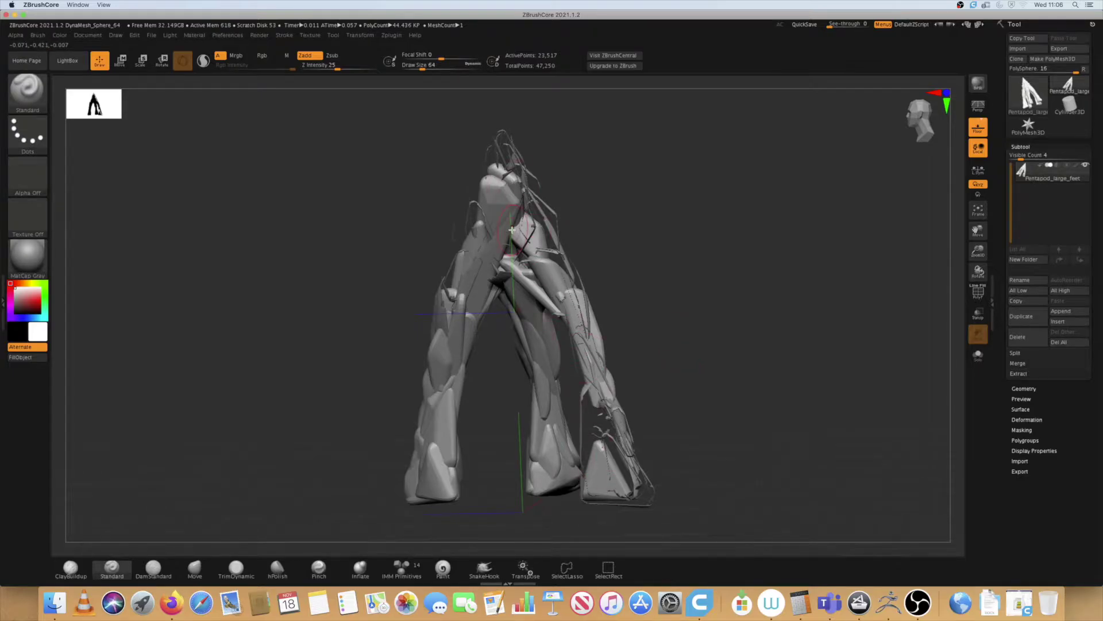
click(1034, 450)
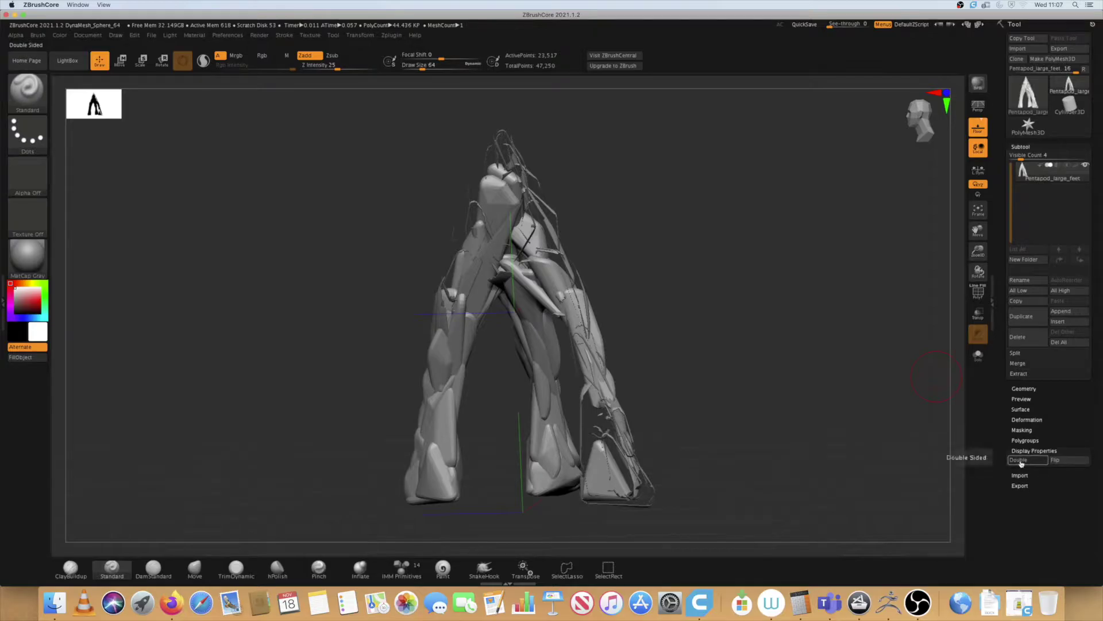
click(1020, 461)
mouse_move(820, 337)
mouse_down()
mouse_move(846, 341)
mouse_move(819, 340)
mouse_up()
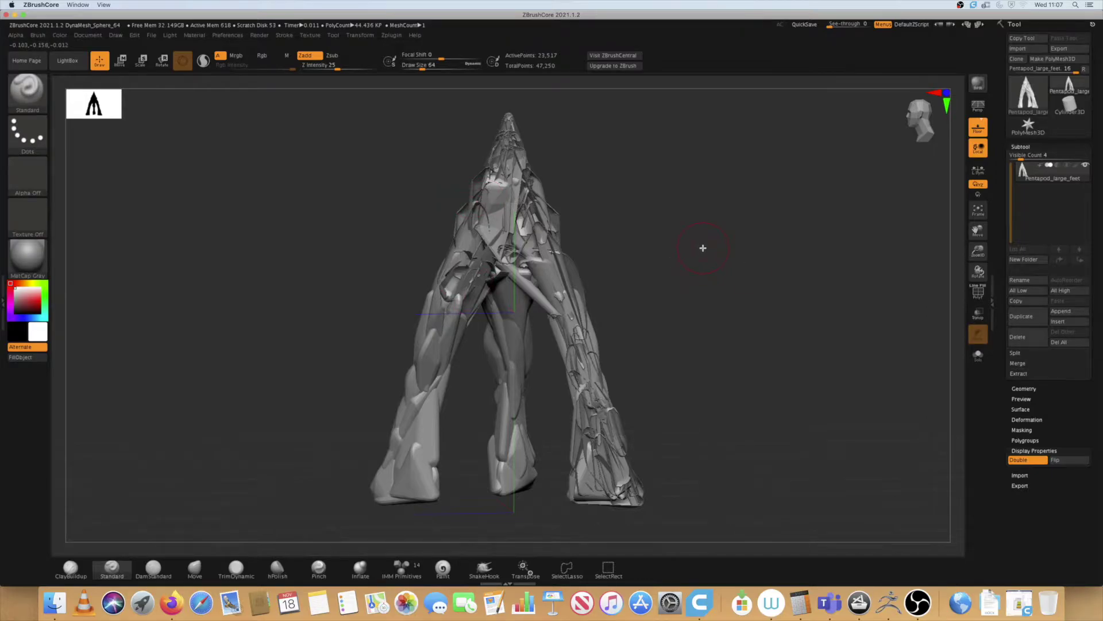
Step: Restore the visibility of the whole pentapod and view it from another side
key(ctrl+shift)
ctrl+shift+click(783, 241)
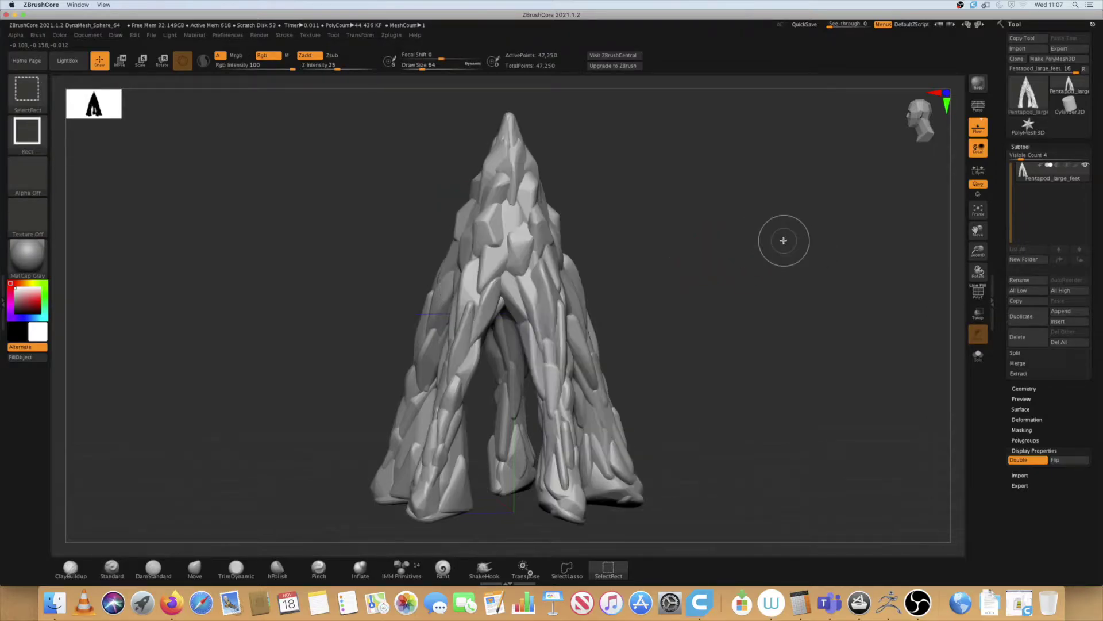
shift+drag(815, 251, 791, 244)
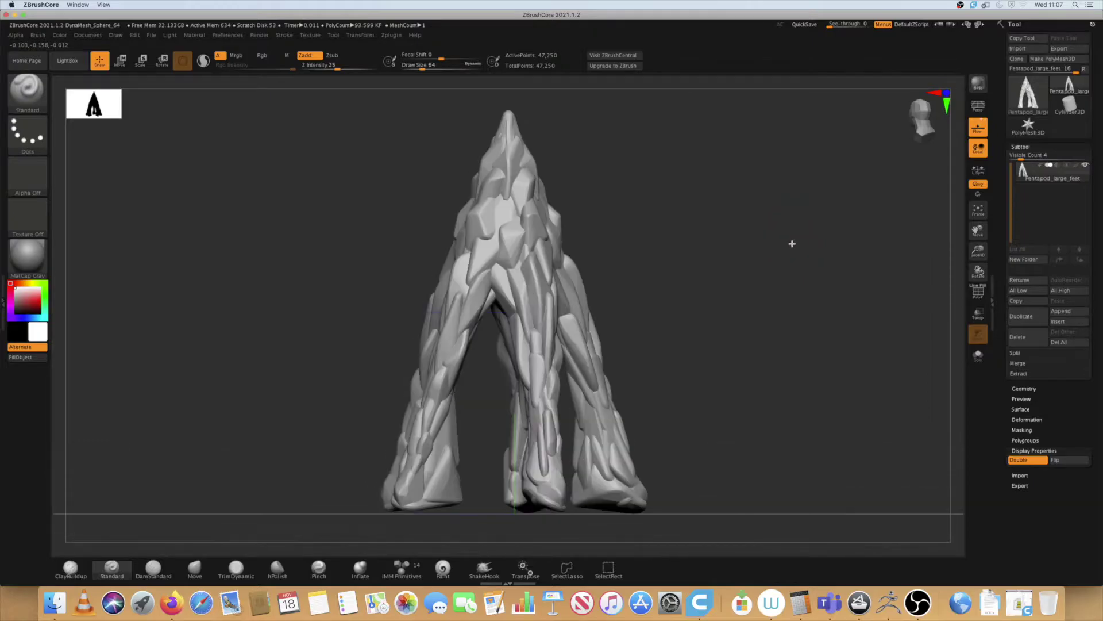
Step: Isolate the lower legs to inspect the open cuts from above, and show the full mesh again
key(ctrl+shift)
ctrl+shift+drag(688, 538, 303, 328)
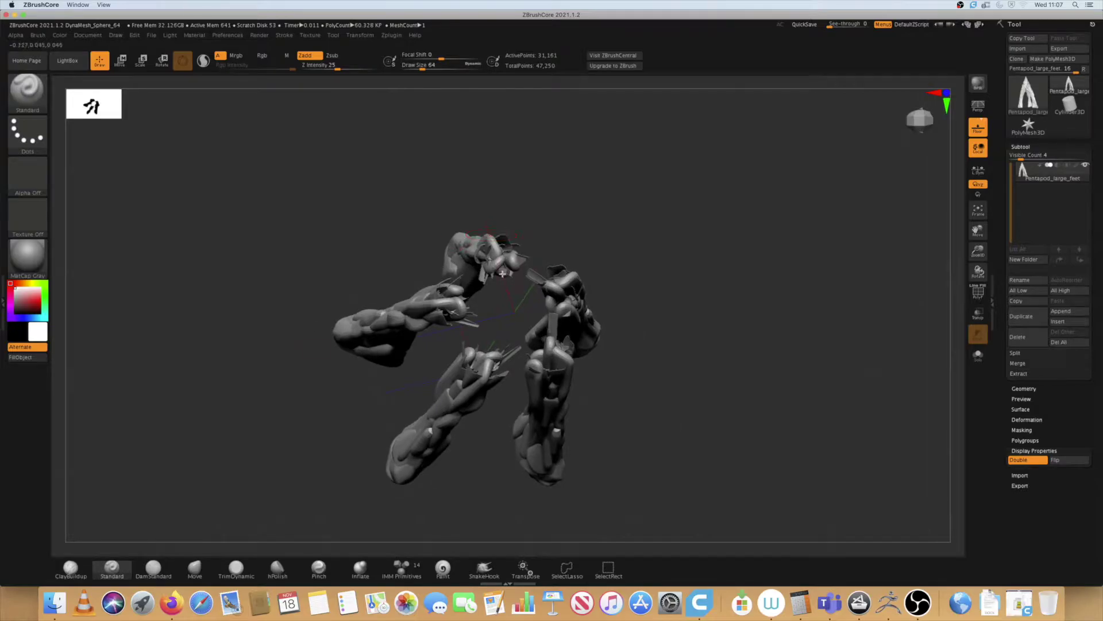
ctrl+shift+click(751, 317)
shift+drag(751, 318, 763, 289)
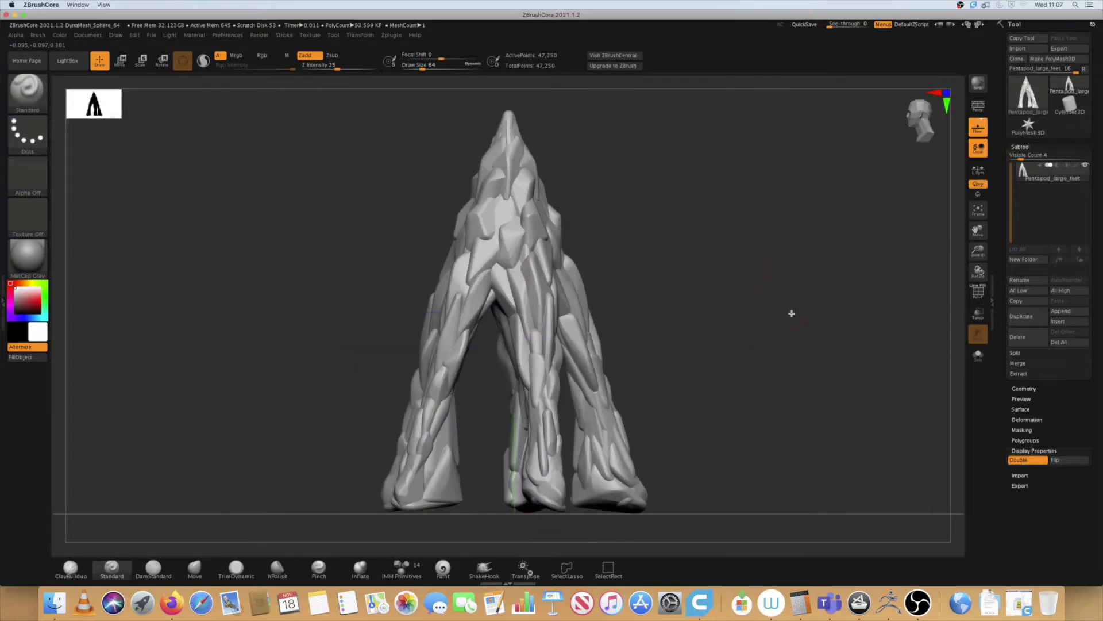
Step: Examine the pentapod's polygon layout up close with the polyframe display, and turn the polyframe back off
click(979, 294)
drag(980, 253, 523, 226)
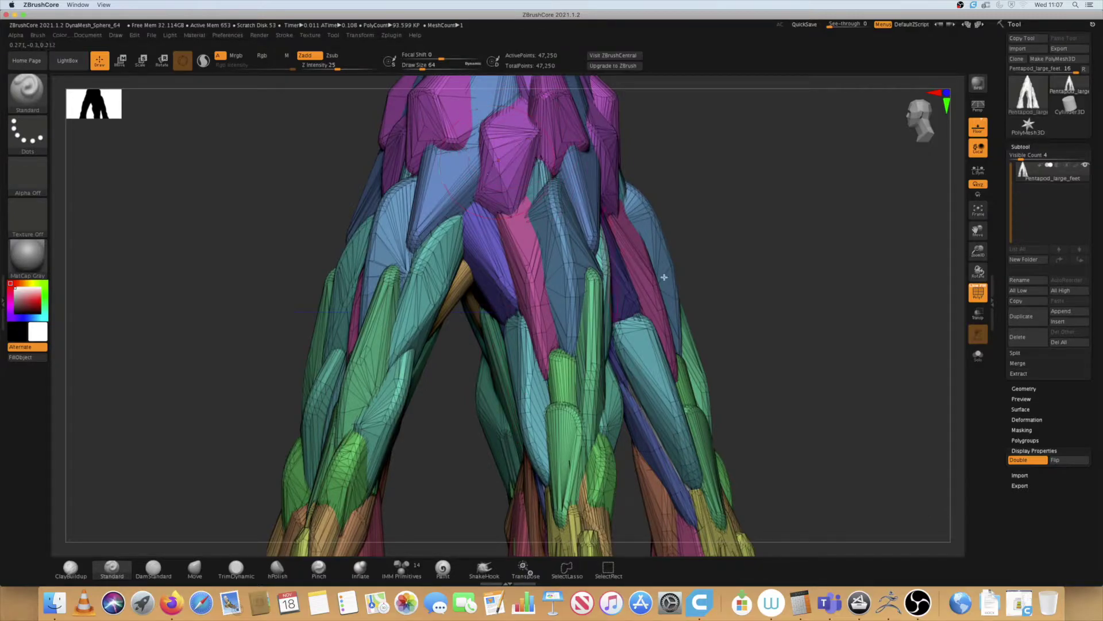
drag(979, 253, 978, 275)
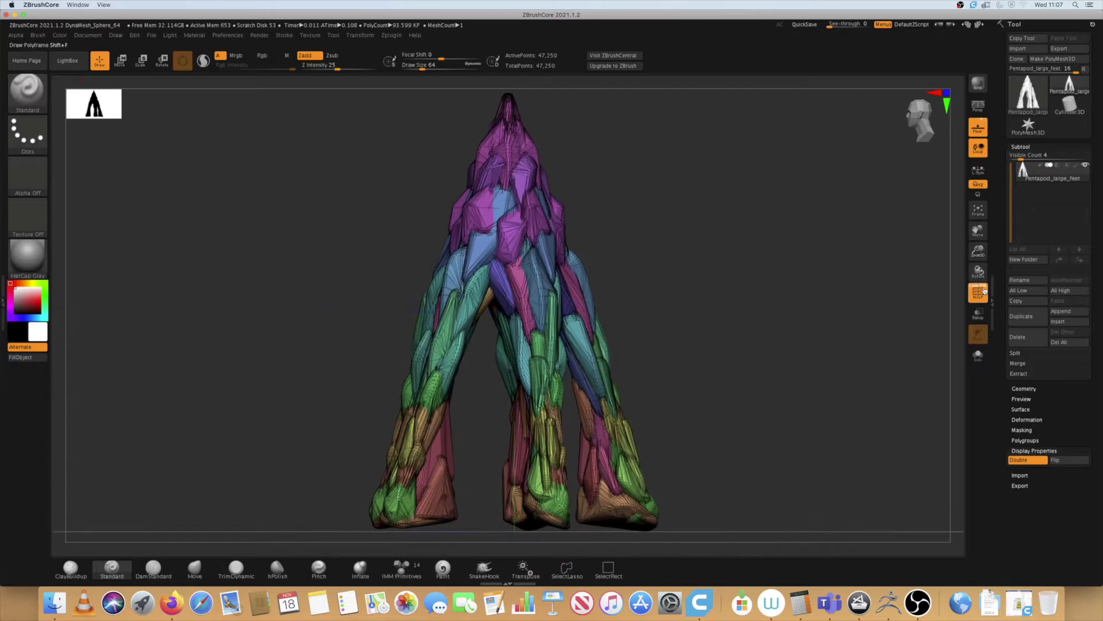
click(978, 293)
Step: Select the Move brush and set its draw size to 187
click(31, 103)
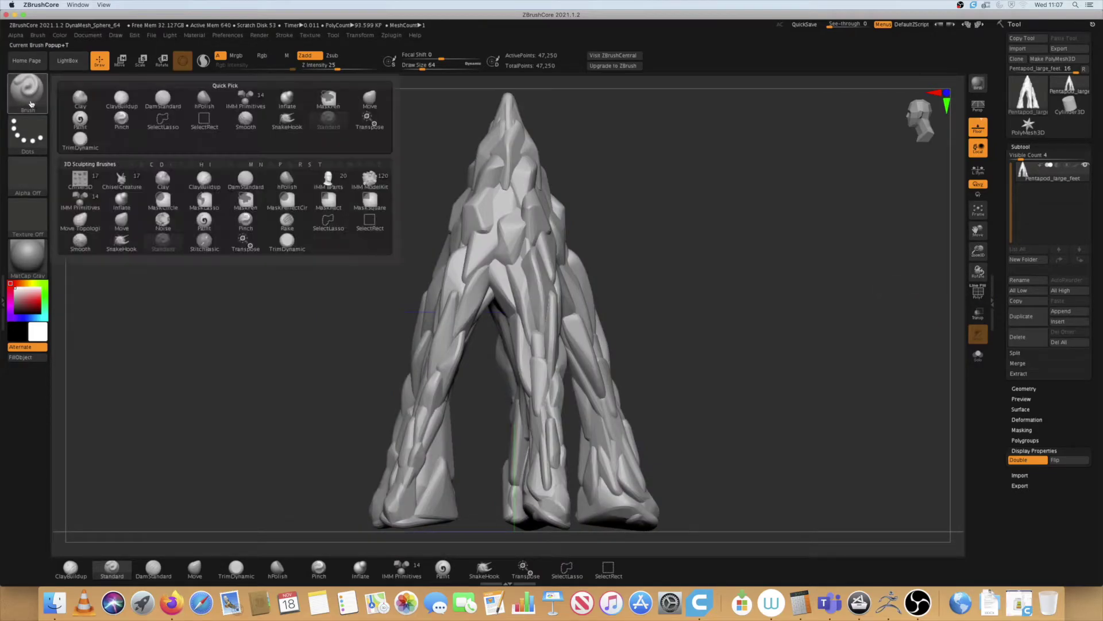
key(m)
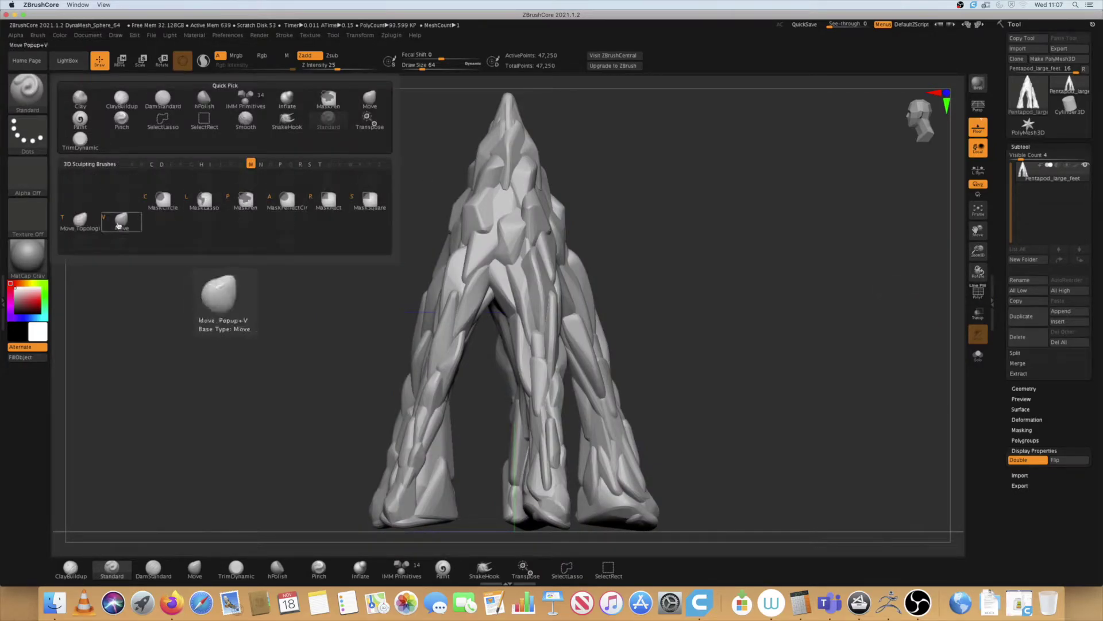
click(119, 223)
drag(422, 68, 435, 67)
Step: Try pulling the pentapod's upper middle outward with the Move brush, check the polygons in polyframe, and undo the pull
mouse_move(507, 201)
mouse_down()
mouse_move(722, 221)
mouse_move(820, 191)
mouse_up()
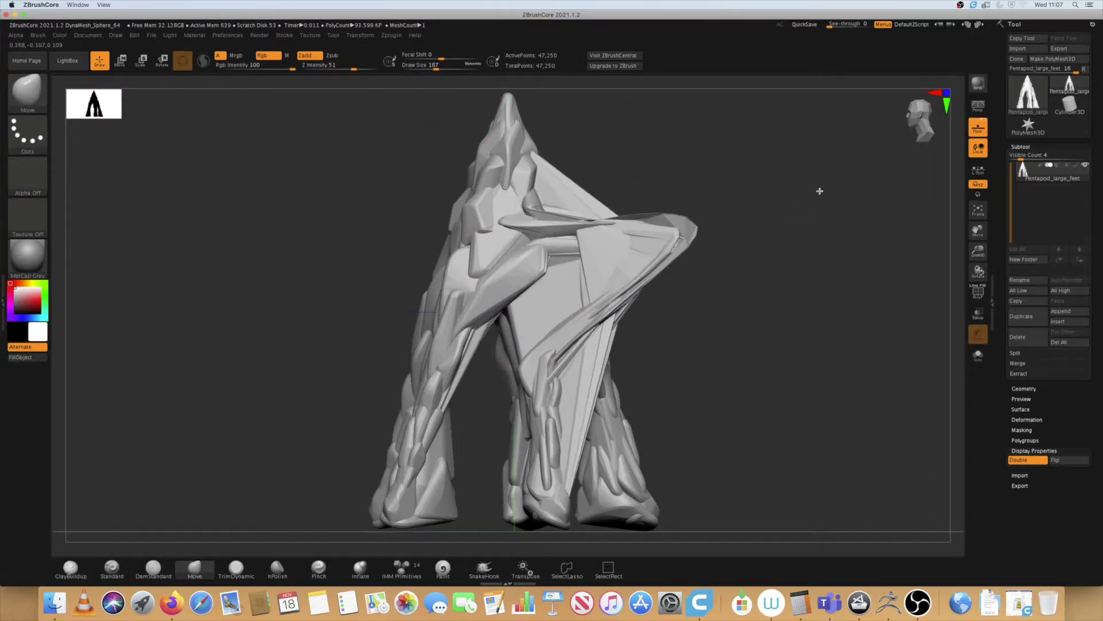
click(978, 293)
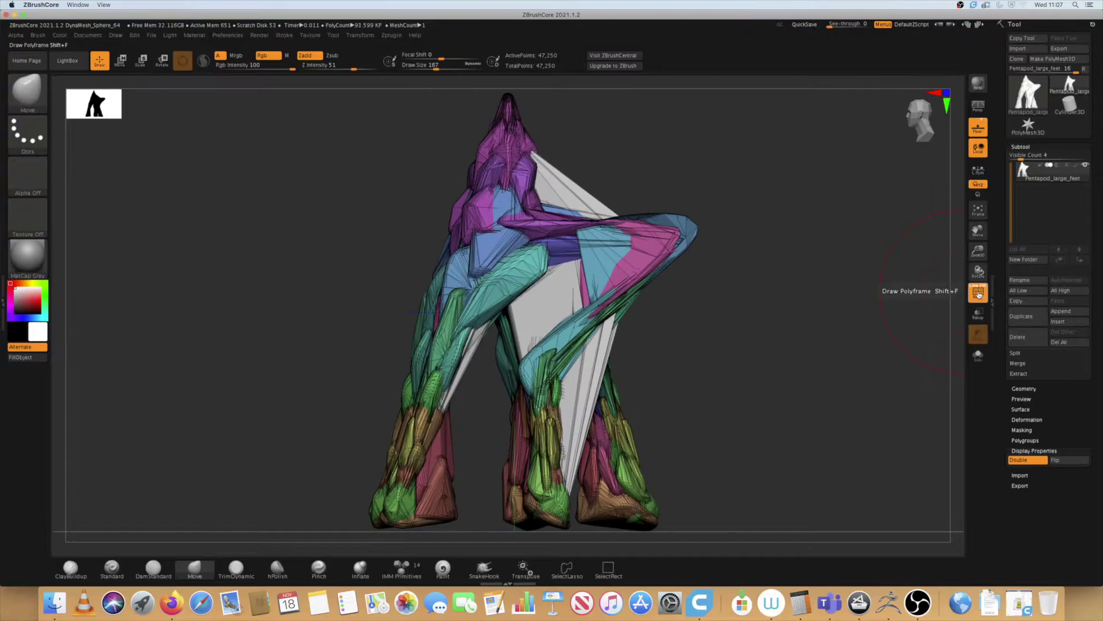
click(979, 293)
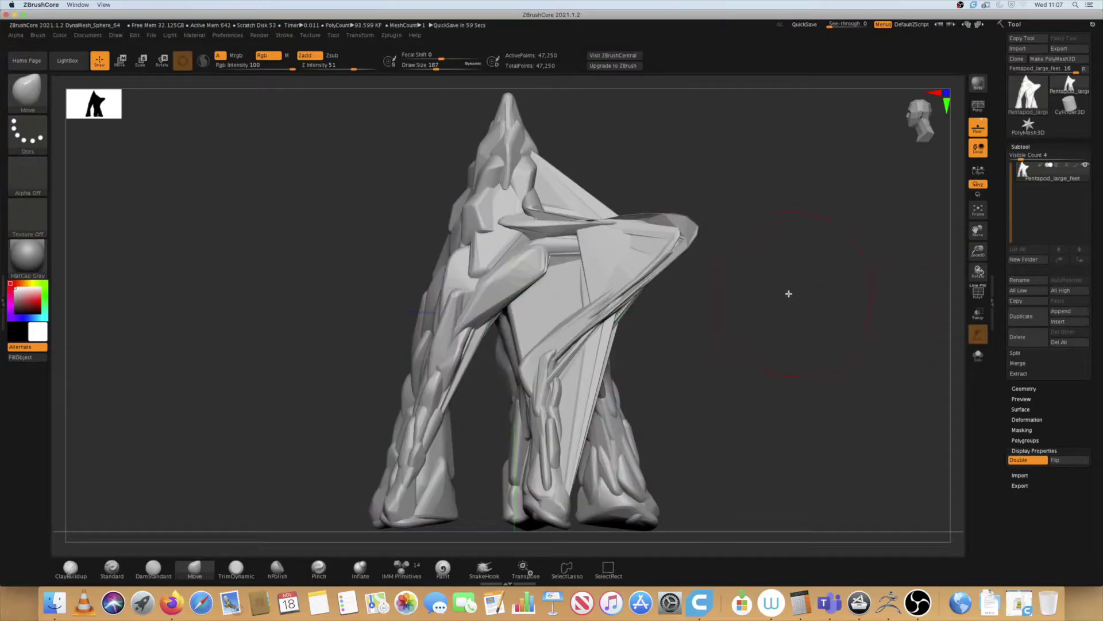
key(ctrl+z)
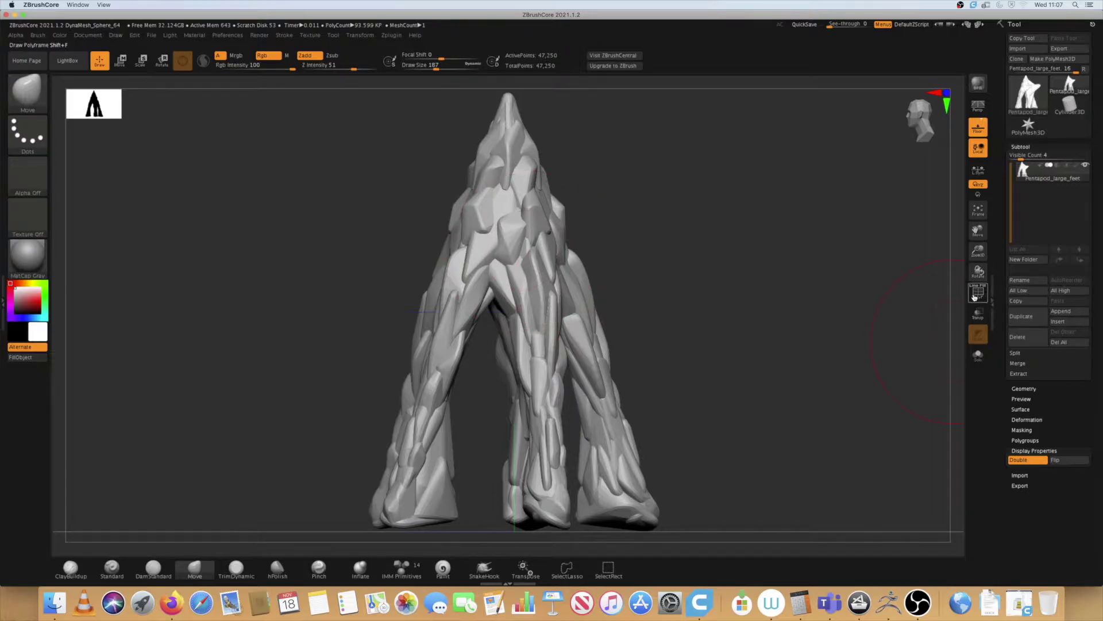
click(975, 297)
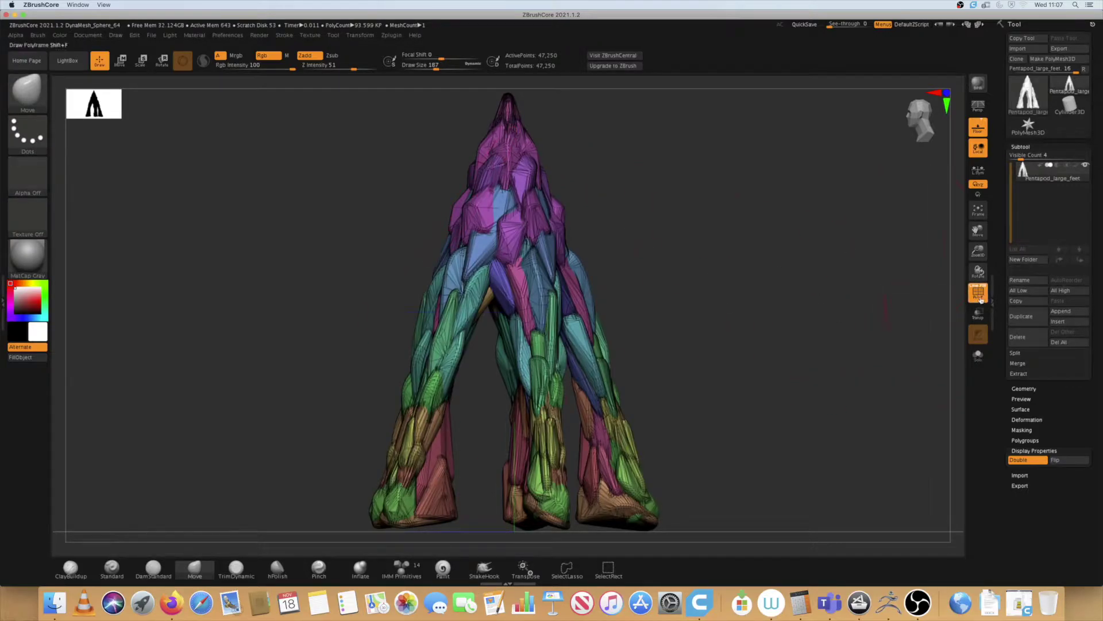
click(980, 299)
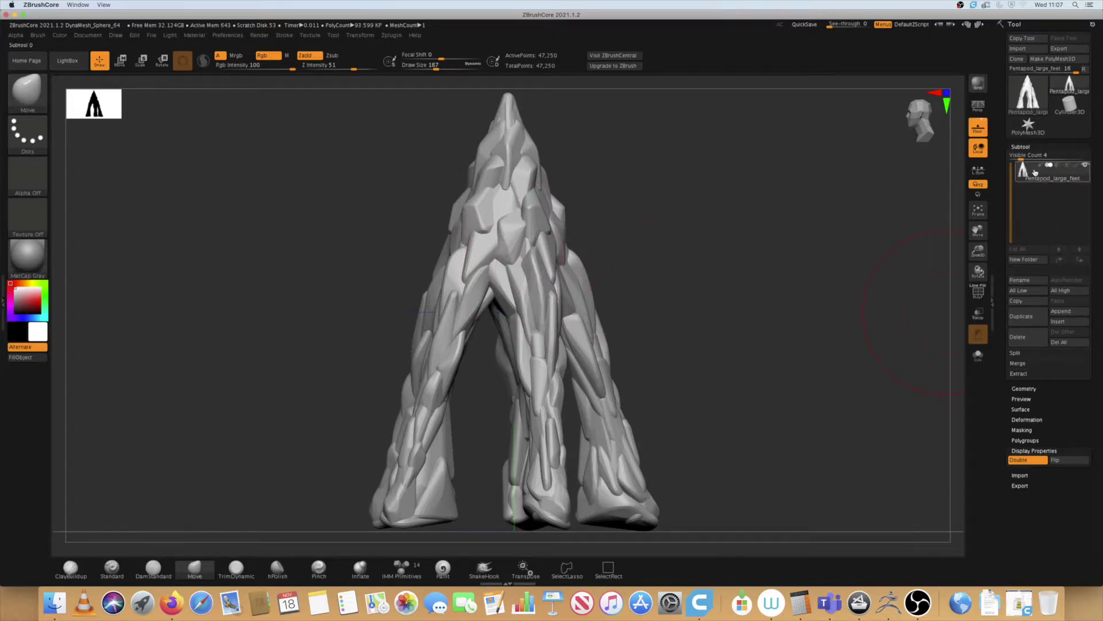
Step: Duplicate the Pentapod_large_feet subtool and open the DynaMesh geometry settings for the copy
click(1023, 321)
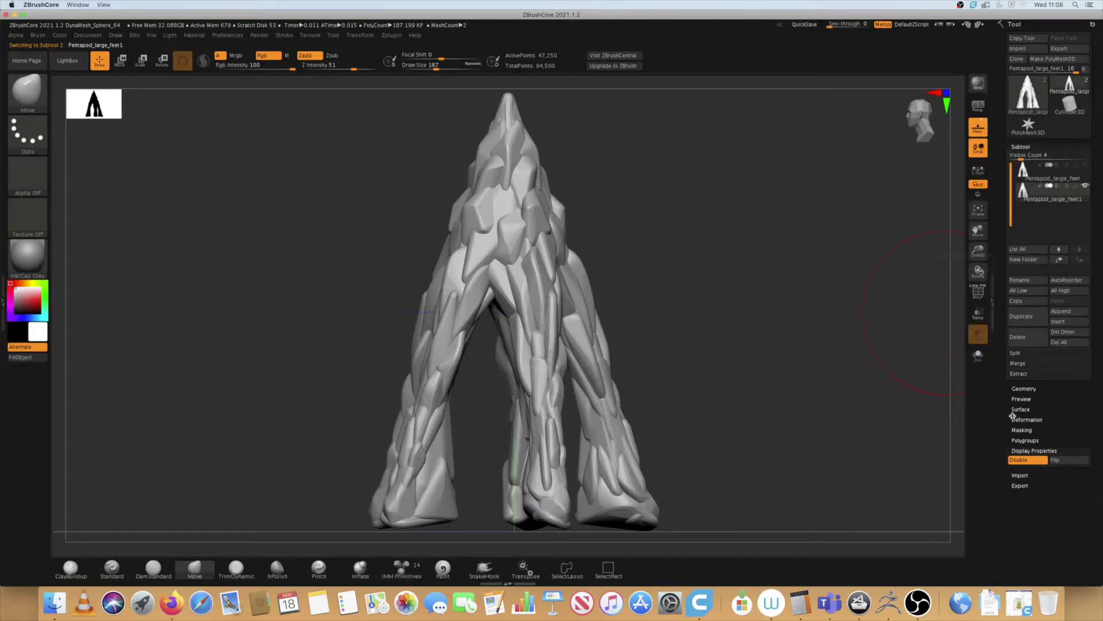
click(1025, 389)
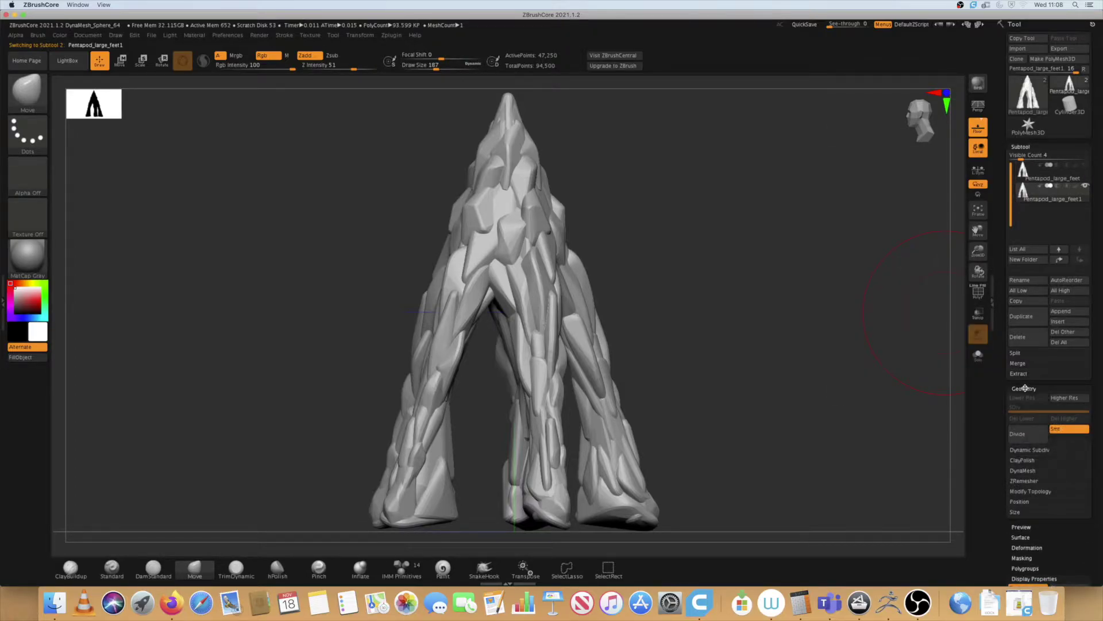
click(1020, 471)
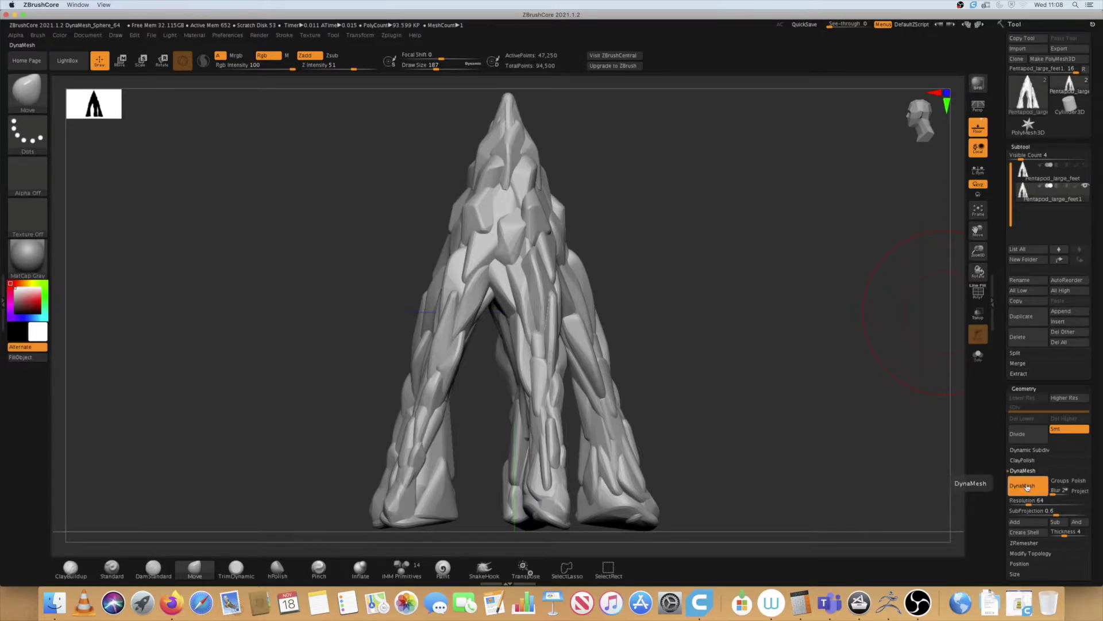
Step: Try DynaMesh on the duplicate at resolution 64, and undo the remesh
click(1028, 487)
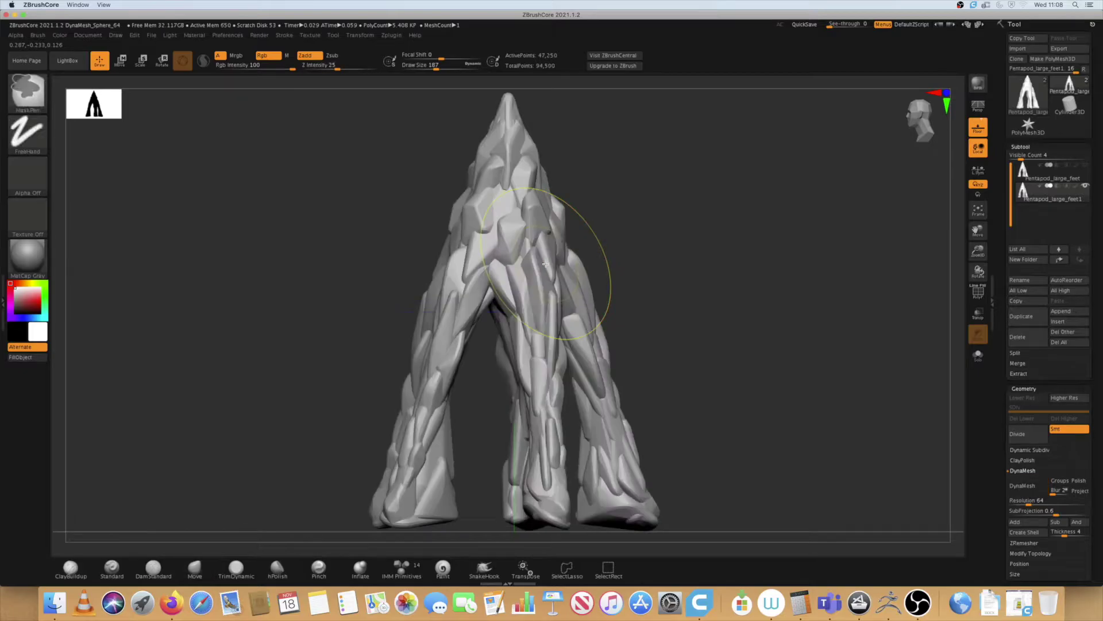
key(super+z)
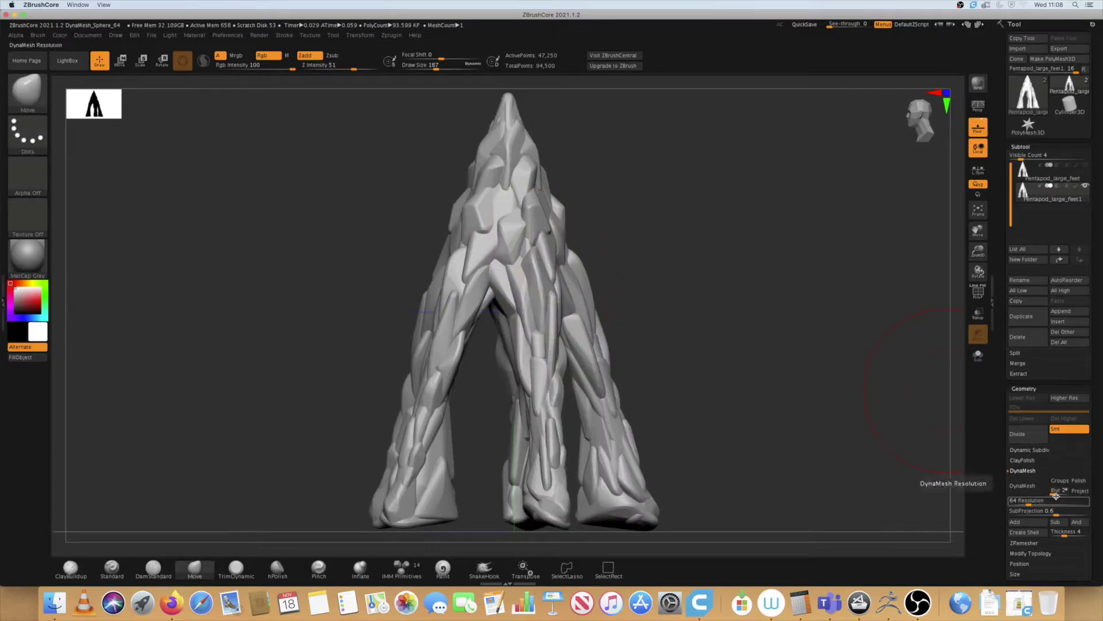
Step: Set the DynaMesh blur to 0 and resolution to 400, and remesh the duplicated pentapod
drag(1053, 493, 1050, 494)
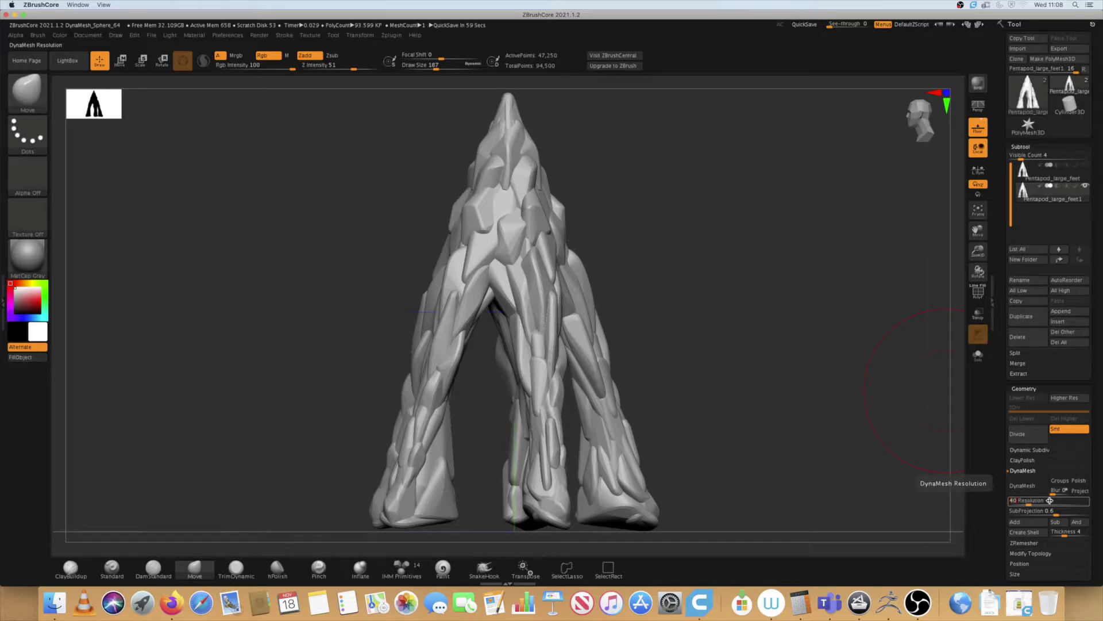
key(Return)
click(1023, 485)
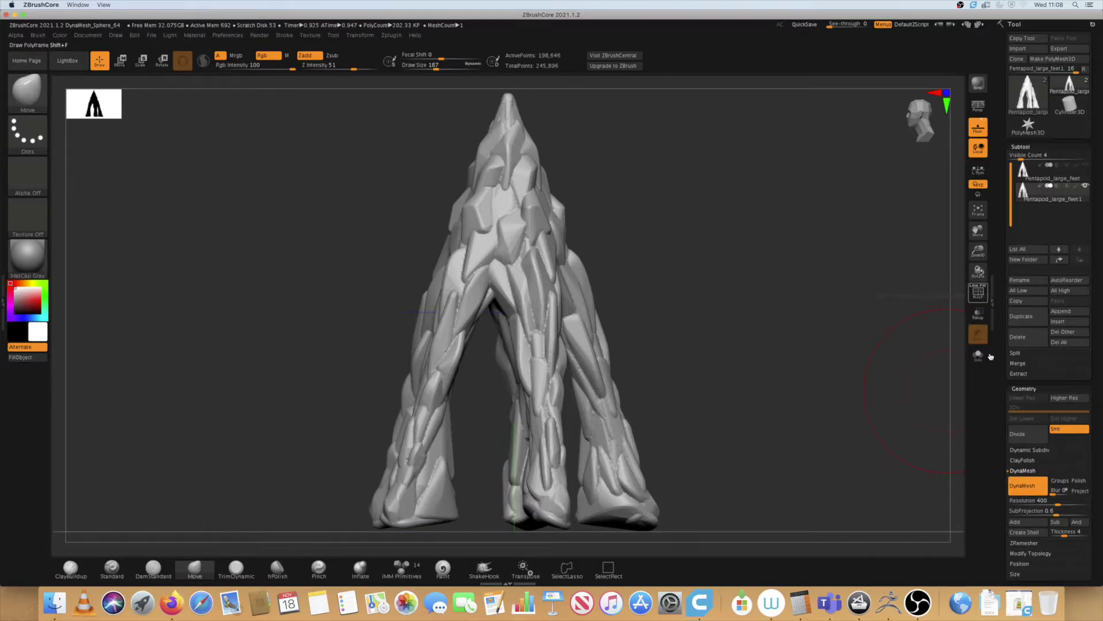
Step: Inspect the remeshed upper legs up close with and without polyframe, and undo the DynaMesh at resolution 400
click(981, 295)
click(980, 295)
drag(981, 250, 984, 314)
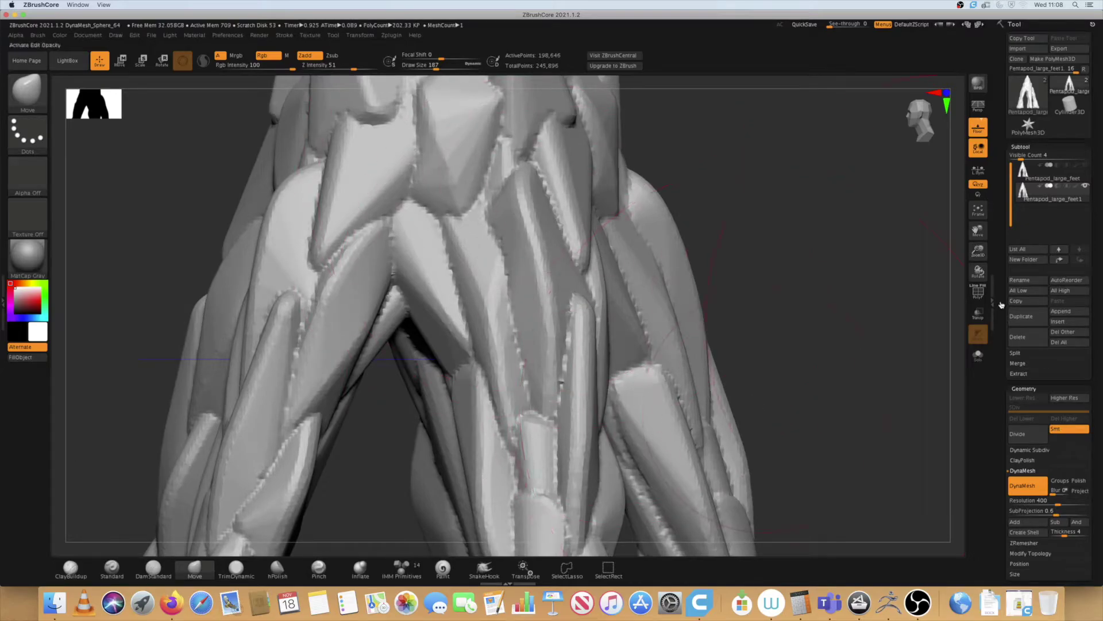
click(976, 298)
click(972, 299)
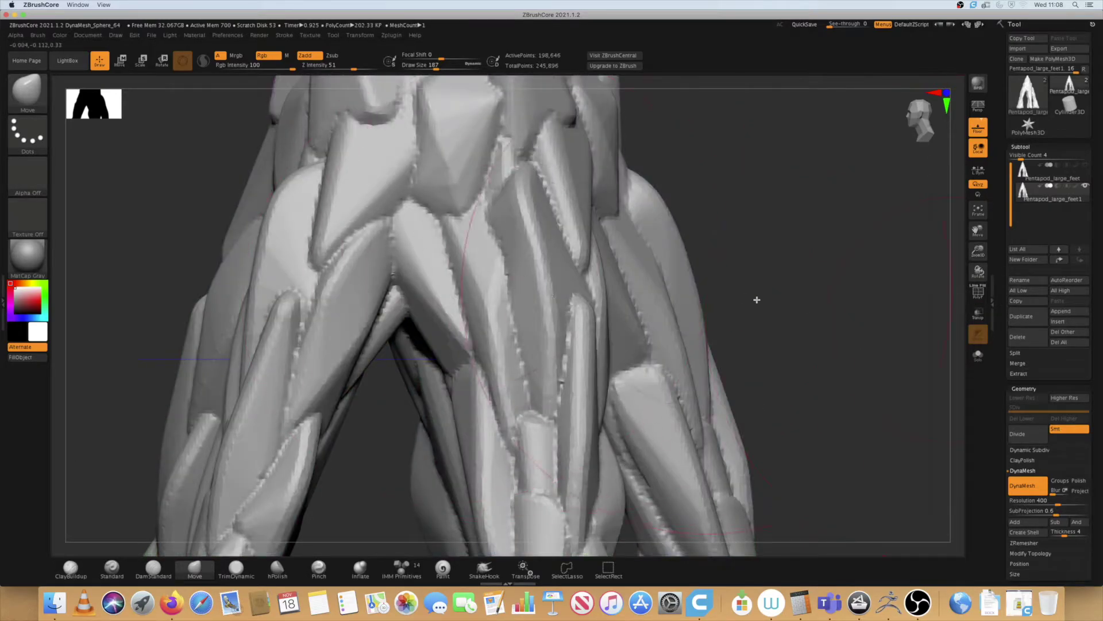
key(ctrl+z)
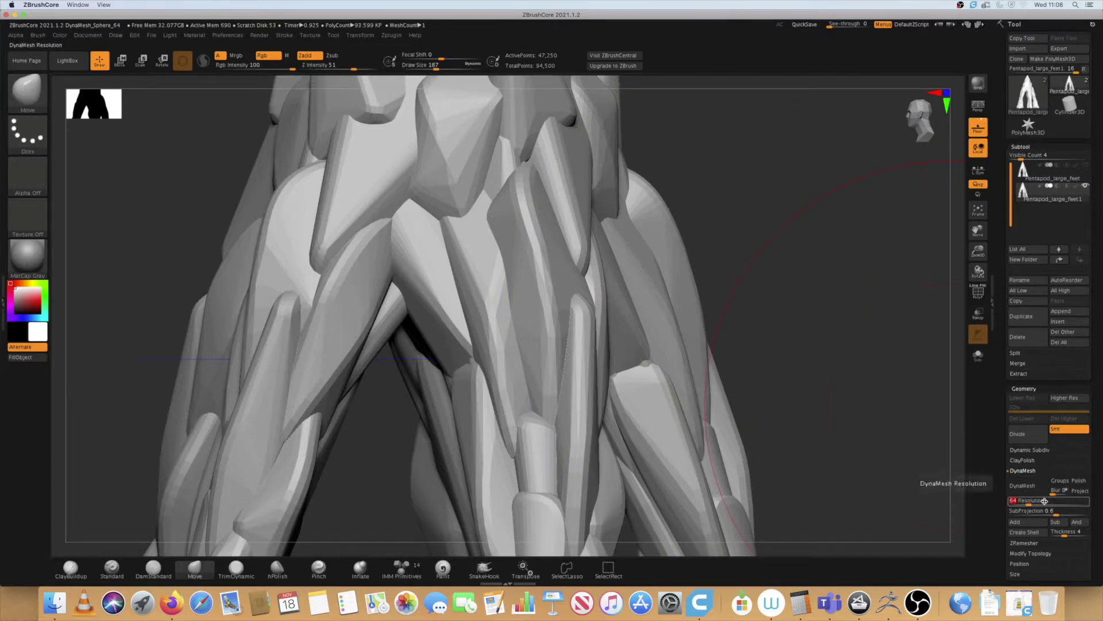
Step: Try DynaMesh on the duplicate at resolution 600 with blur 0, and undo the remesh
key(Return)
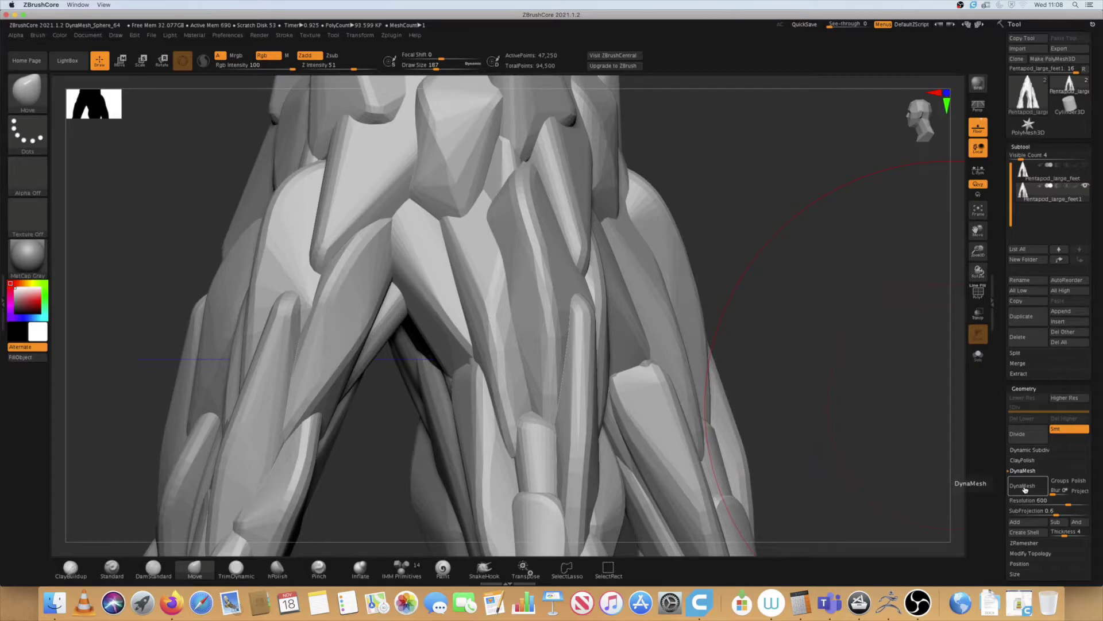
click(1025, 487)
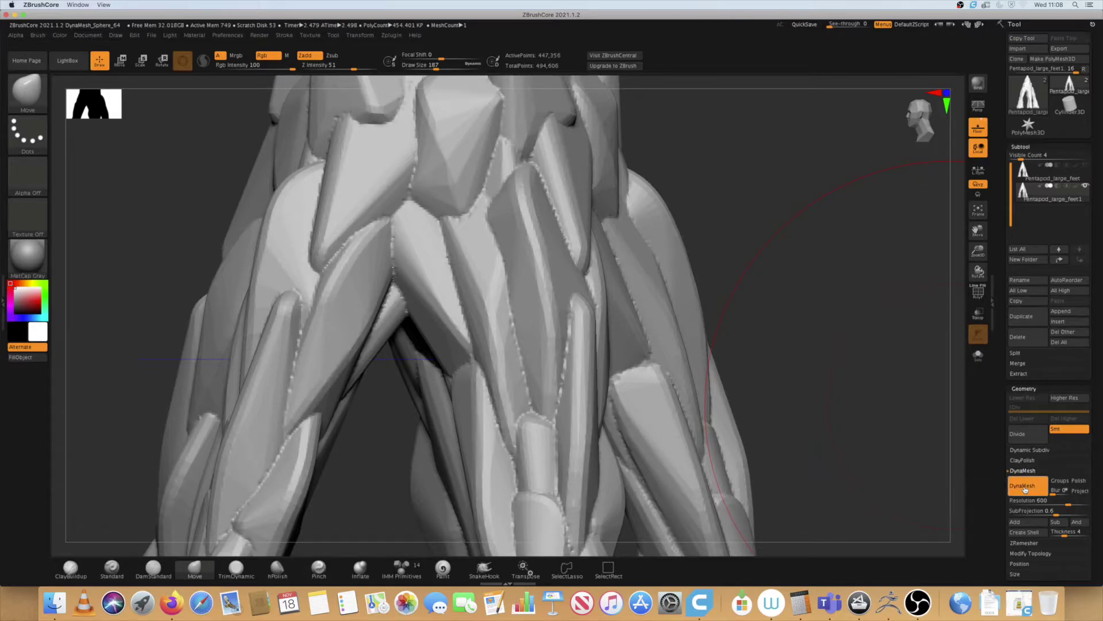
key(super+z)
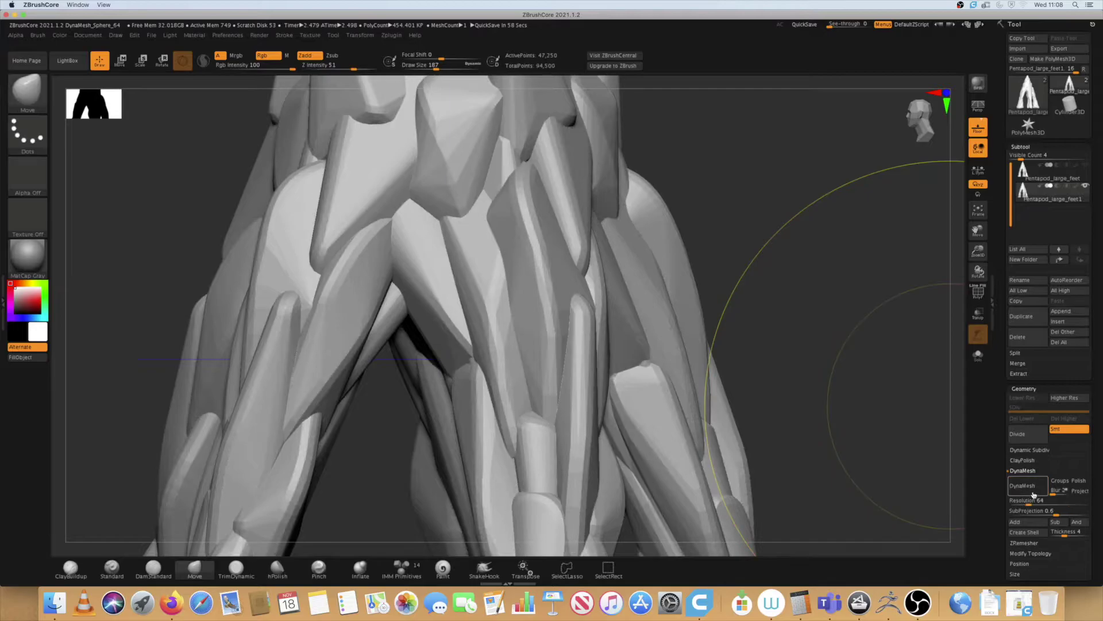
Step: Set the DynaMesh blur to 0 and resolution to 800, and remesh the duplicated pentapod
click(1054, 492)
click(1039, 501)
text(144)
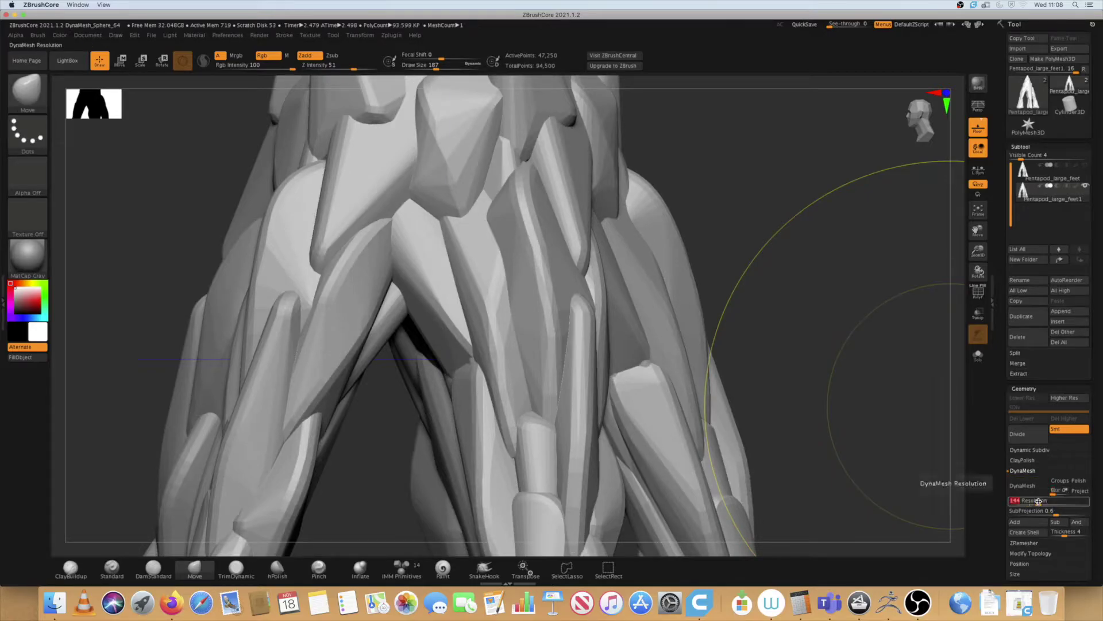
text(0)
key(Return)
click(1031, 486)
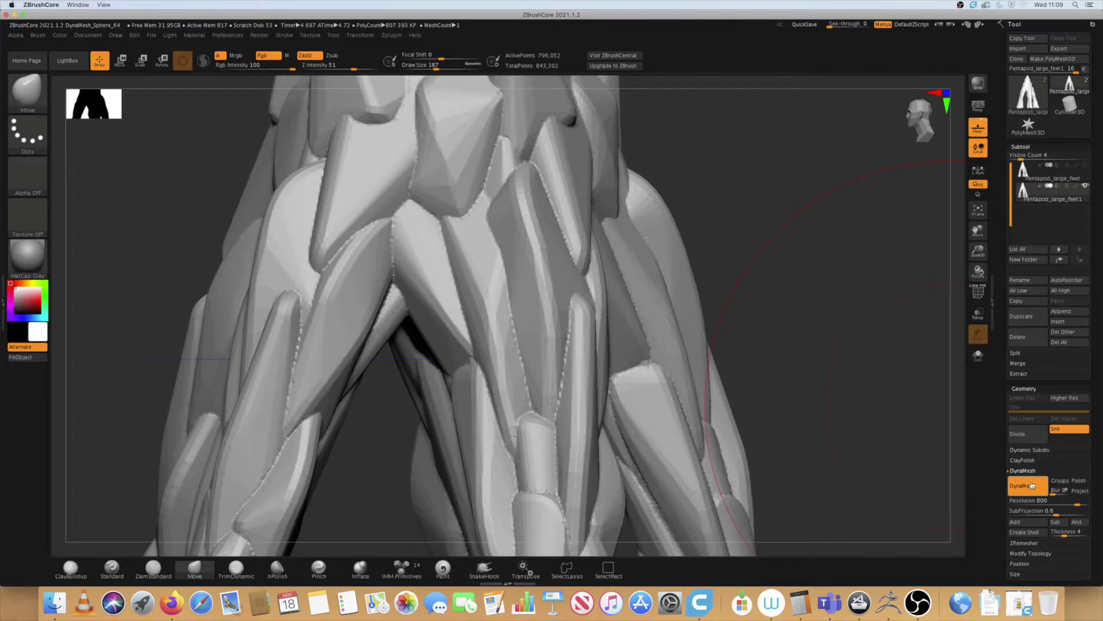
Step: Examine the remeshed upper legs up close and the whole figure, with and without the polyframe
drag(978, 251, 901, 301)
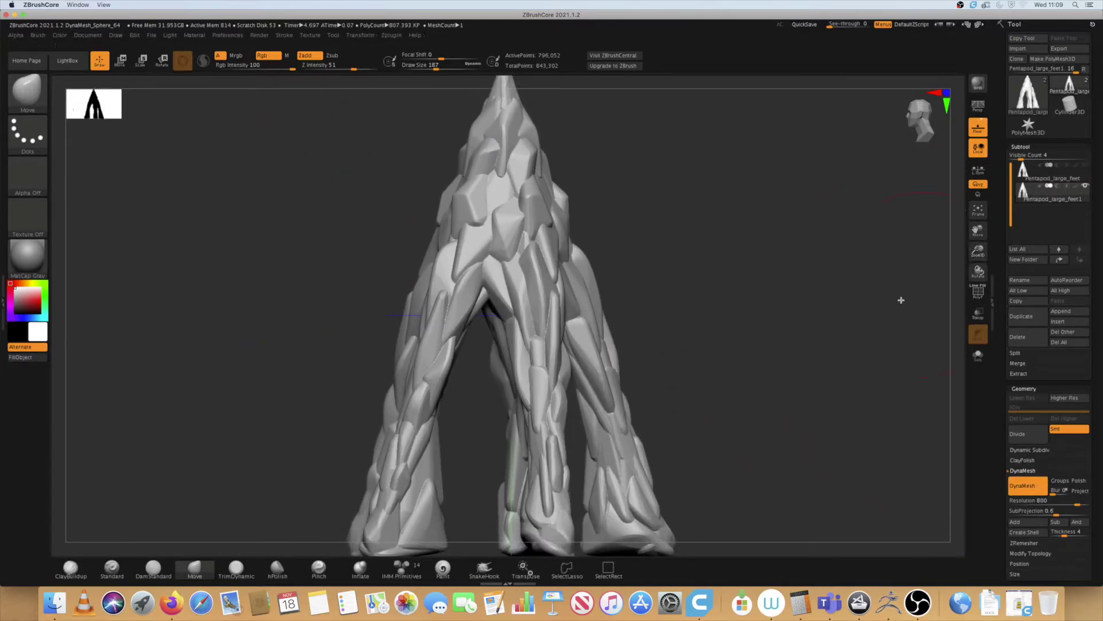
drag(979, 256, 978, 288)
click(978, 293)
click(978, 294)
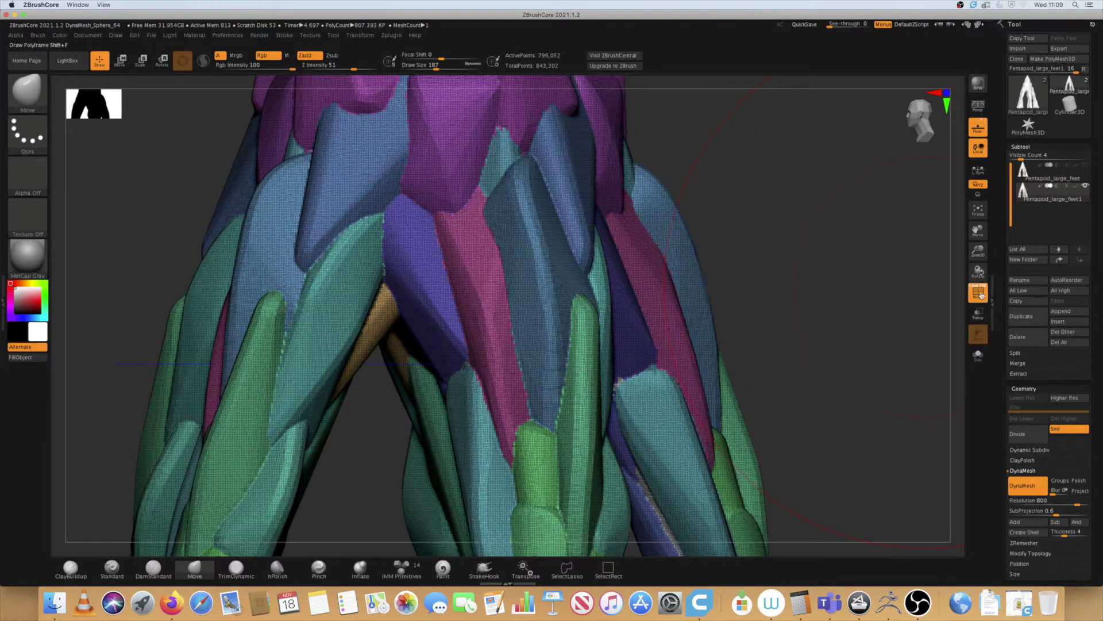
click(980, 295)
drag(978, 253, 969, 211)
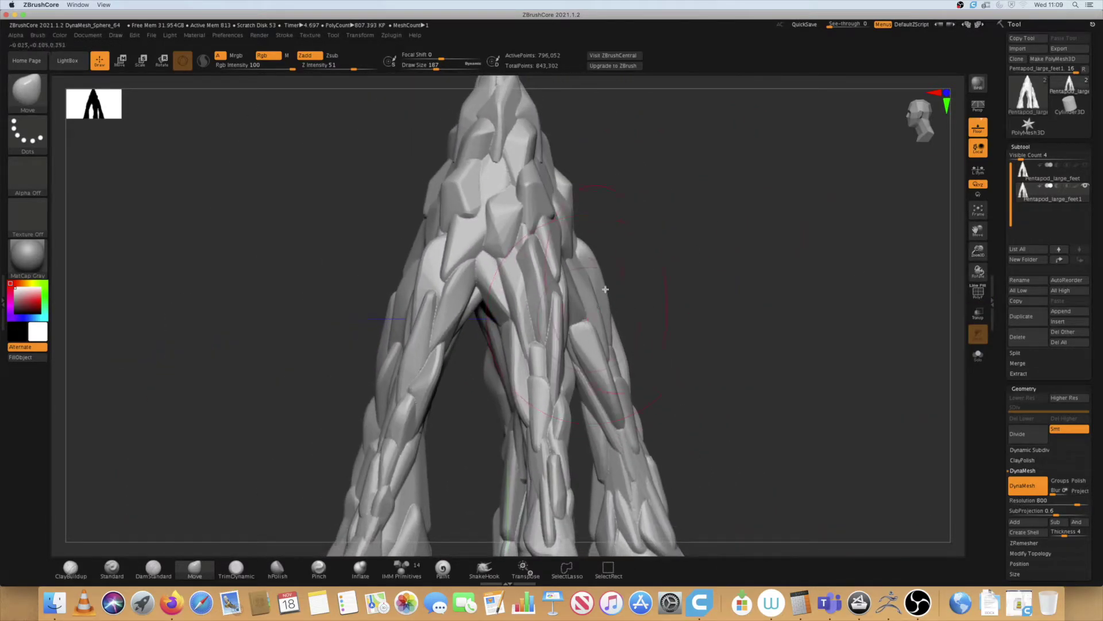
Step: Try pulling one leg outward with the Move brush, check the stretched topology in polyframe, and undo the pull
mouse_move(605, 289)
mouse_down()
mouse_move(630, 298)
mouse_move(810, 270)
mouse_up()
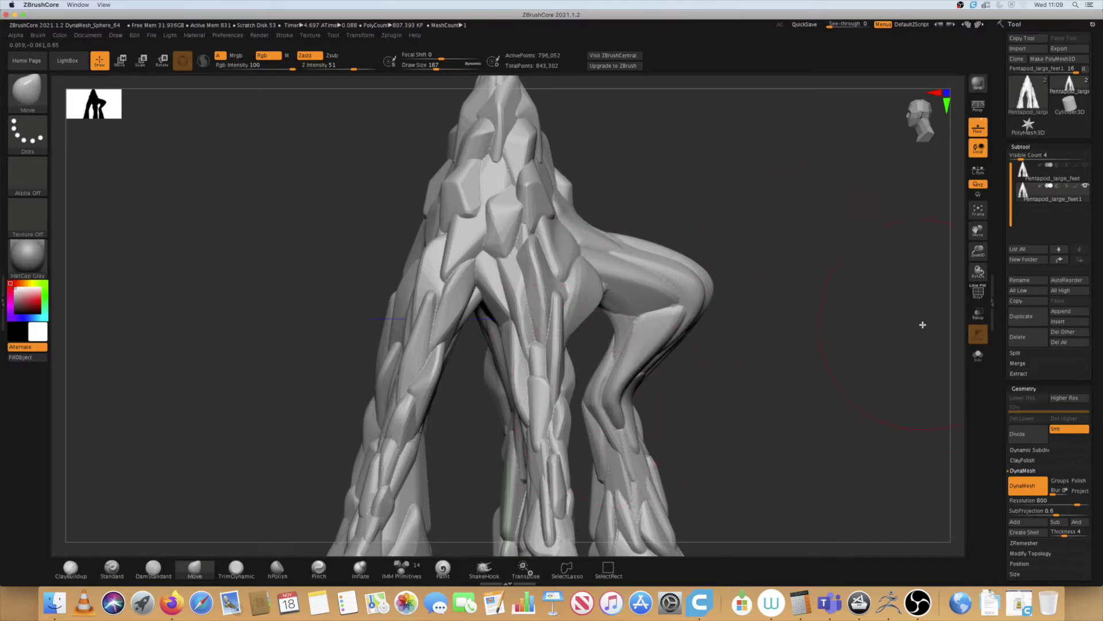
click(979, 293)
drag(976, 251, 747, 216)
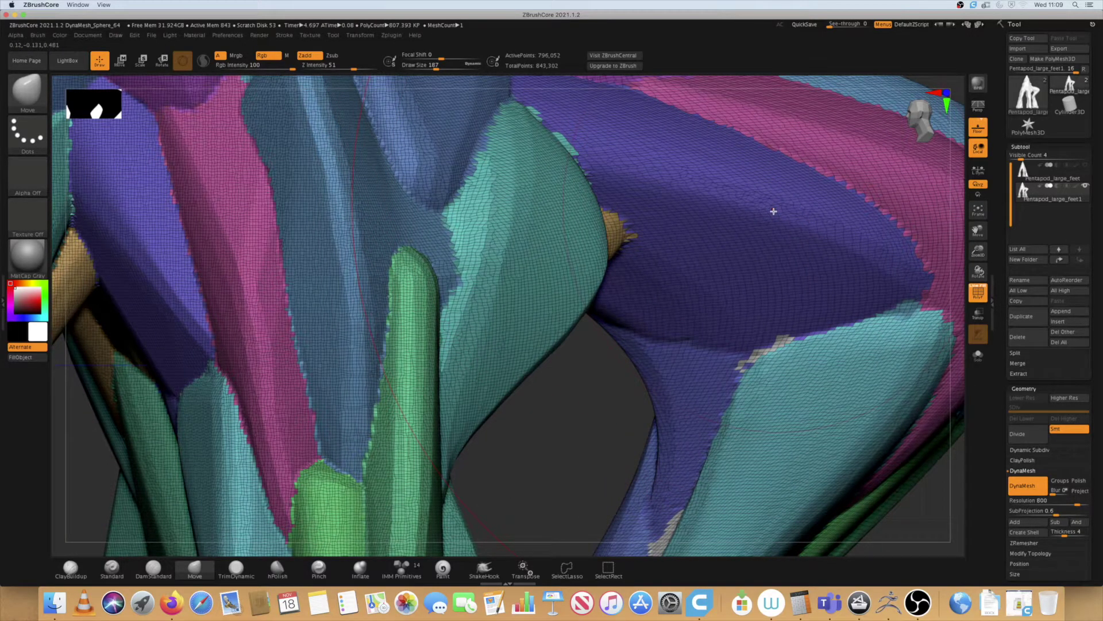
key(f)
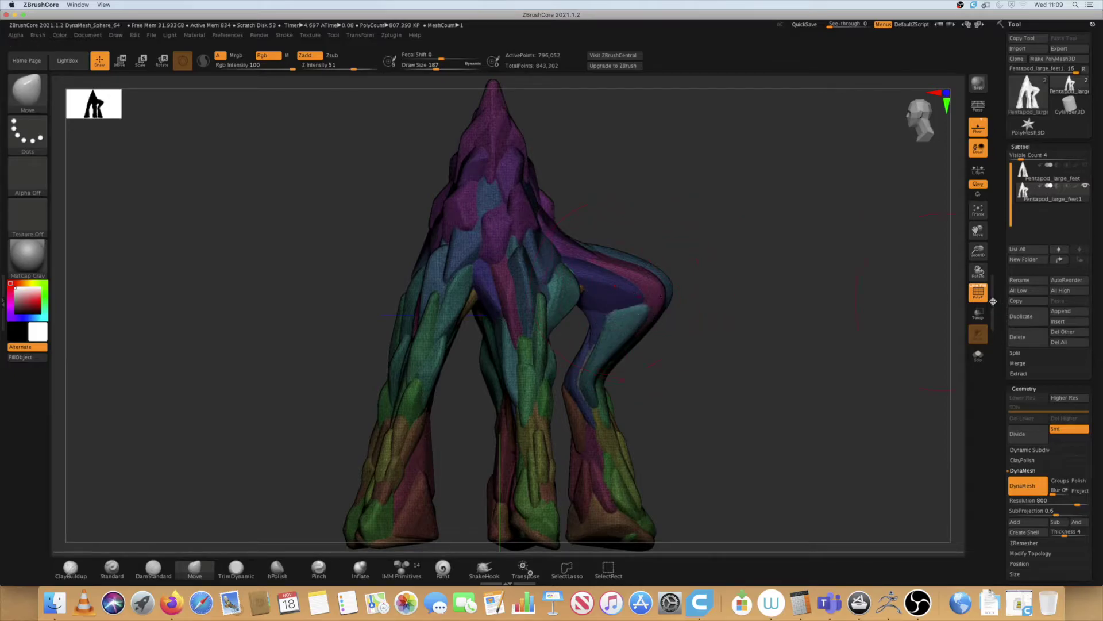
click(979, 294)
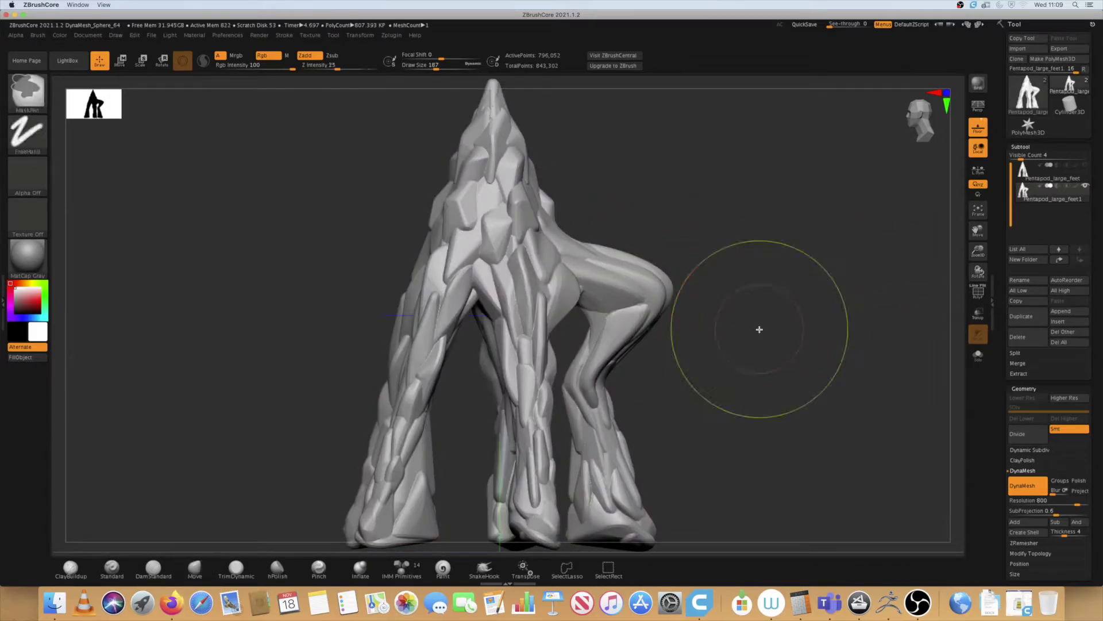
ctrl+shift+click(759, 330)
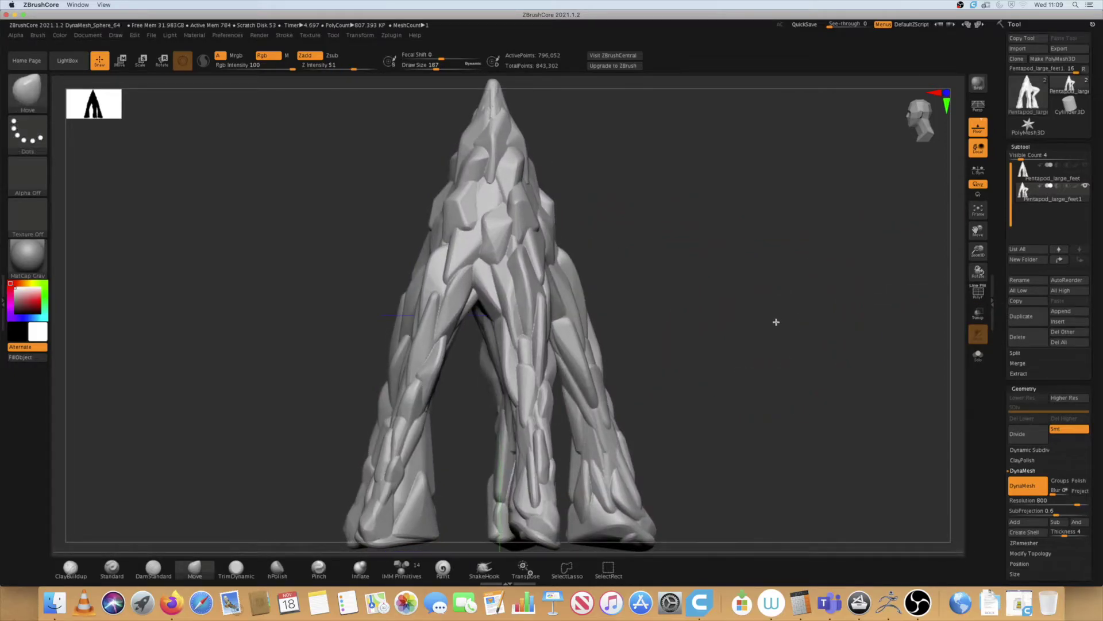
Step: Isolate part of the pentapod with a selection, examine its open shell from several angles, and show the whole mesh again
key(ctrl+shift)
ctrl+shift+drag(760, 513, 515, 106)
mouse_move(381, 159)
mouse_down()
mouse_move(781, 249)
mouse_move(776, 266)
mouse_move(542, 284)
mouse_up()
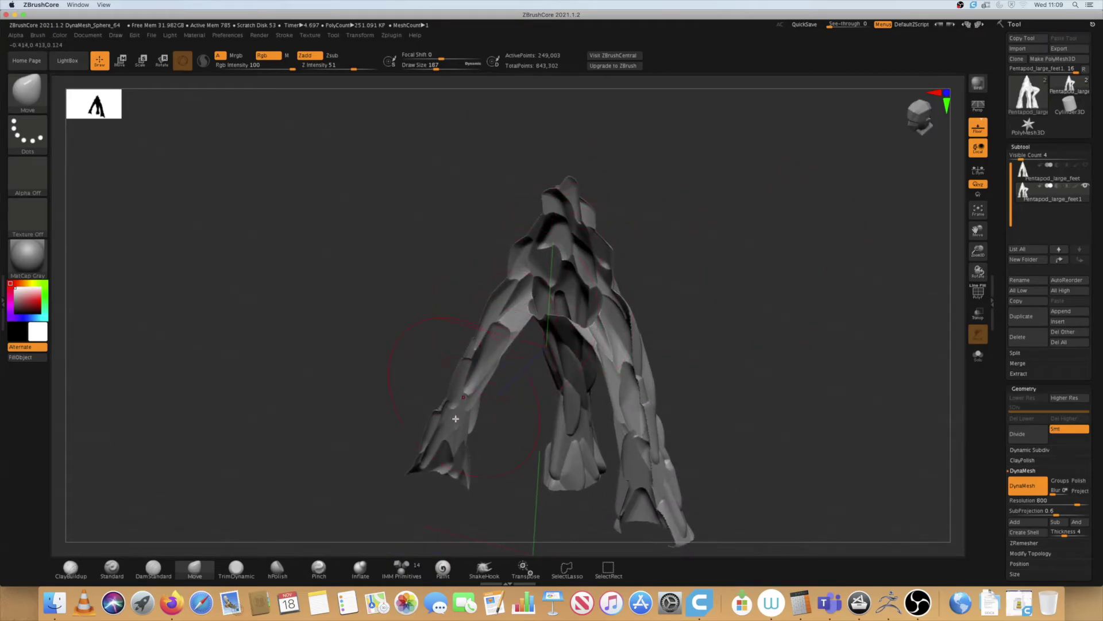
drag(692, 324, 829, 274)
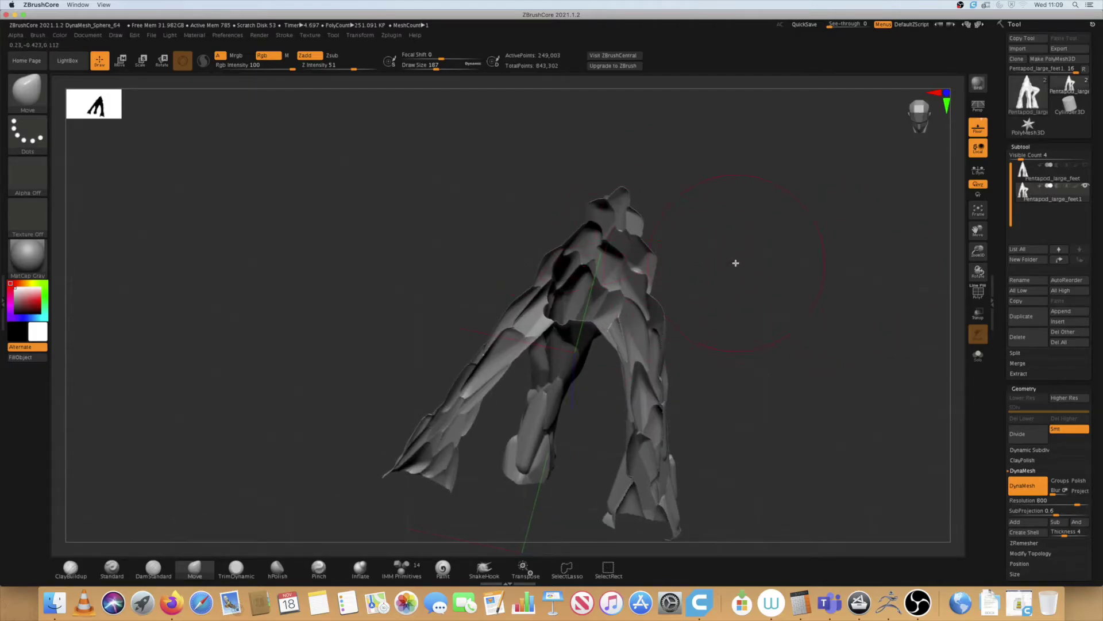
drag(808, 237, 791, 264)
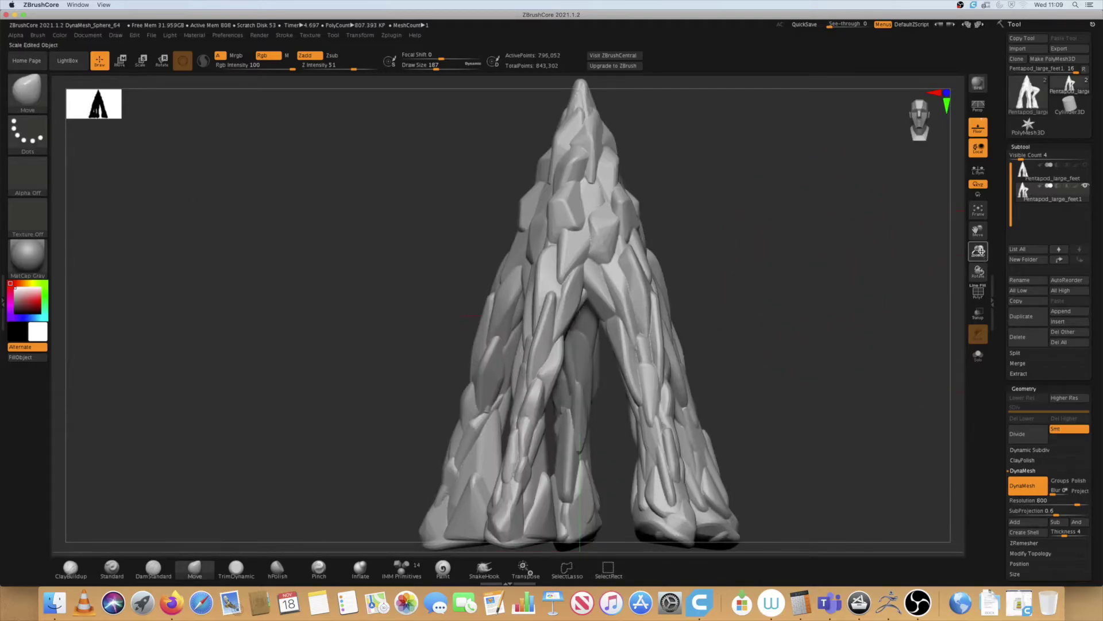
Step: Set the draw size to 12 and smooth the jagged seams between the overlapping plates on the upper leg
drag(980, 254, 982, 308)
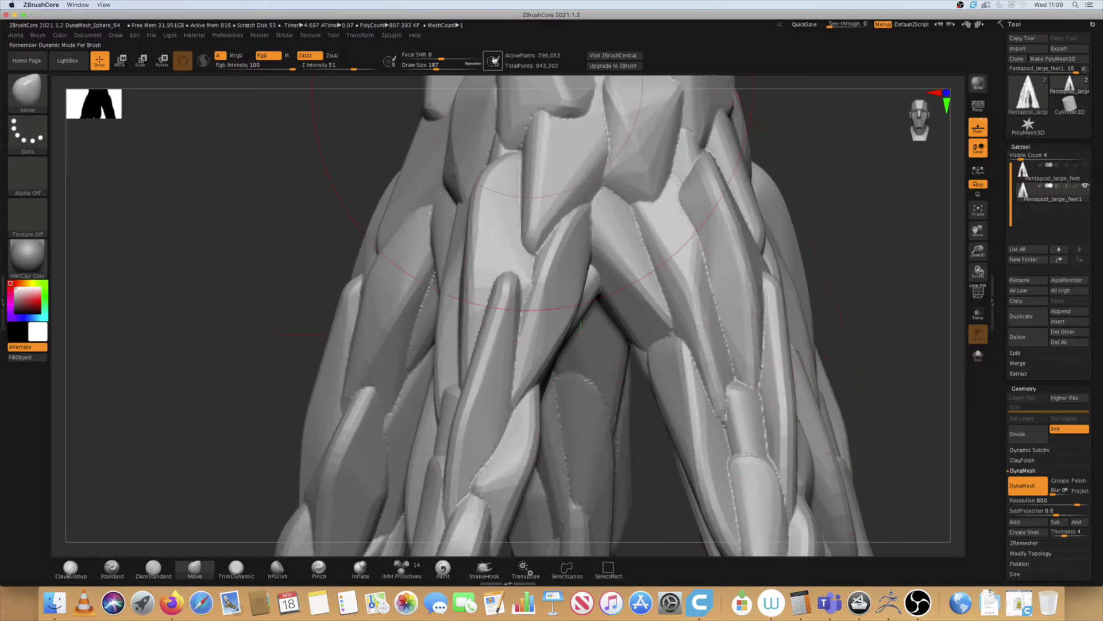
drag(434, 68, 411, 70)
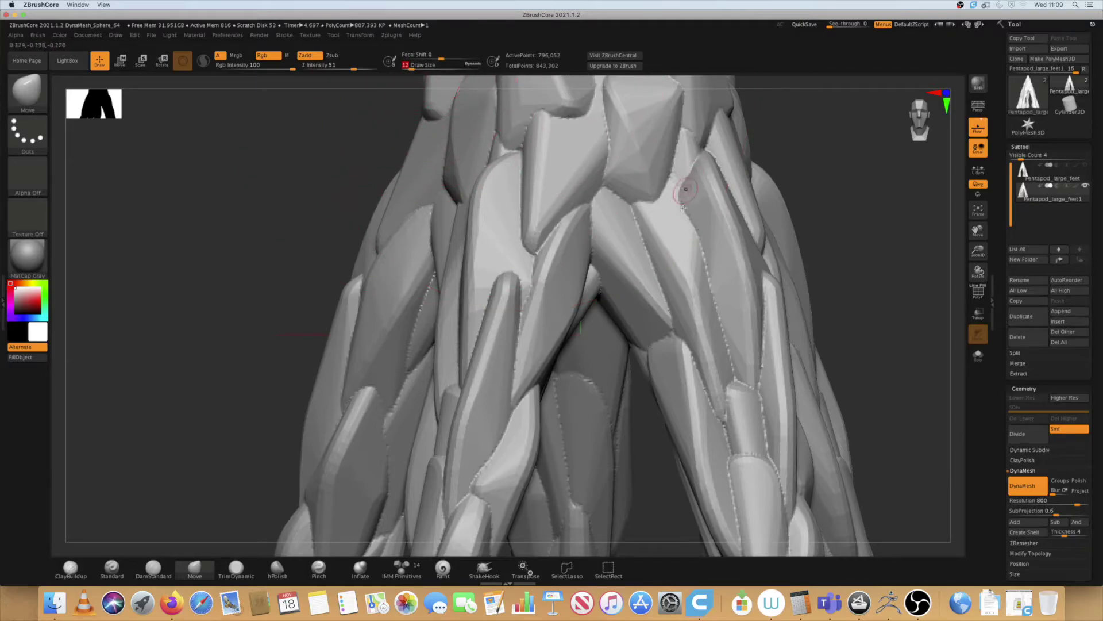
key(shift)
mouse_move(685, 210)
shift+mouse_down()
mouse_move(736, 371)
mouse_move(760, 391)
shift+mouse_up()
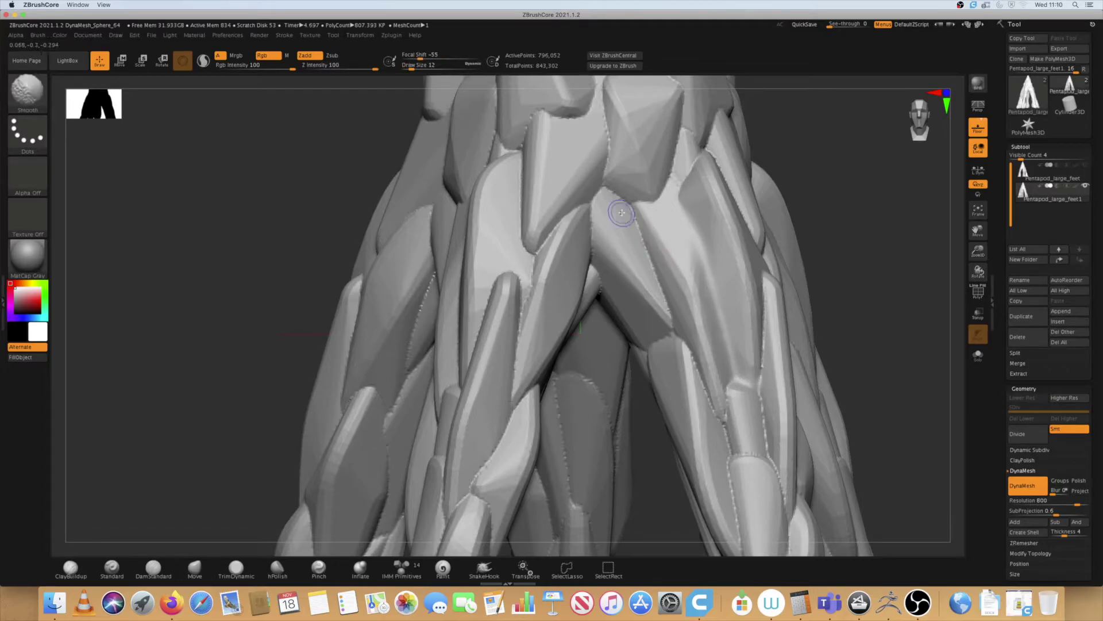
shift+drag(616, 209, 664, 299)
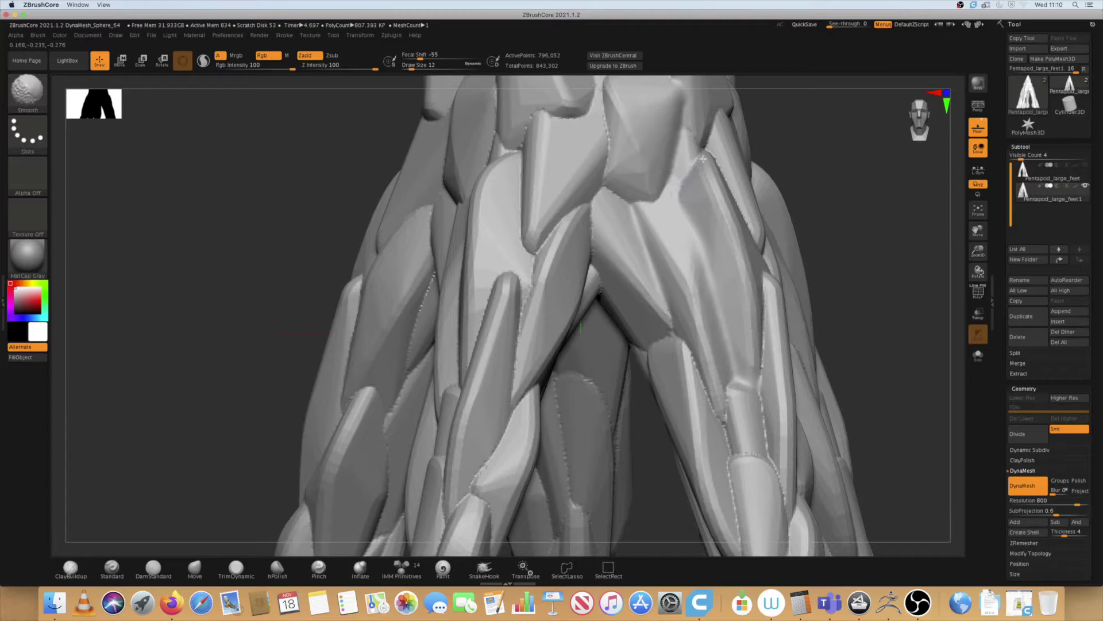
click(25, 101)
click(25, 95)
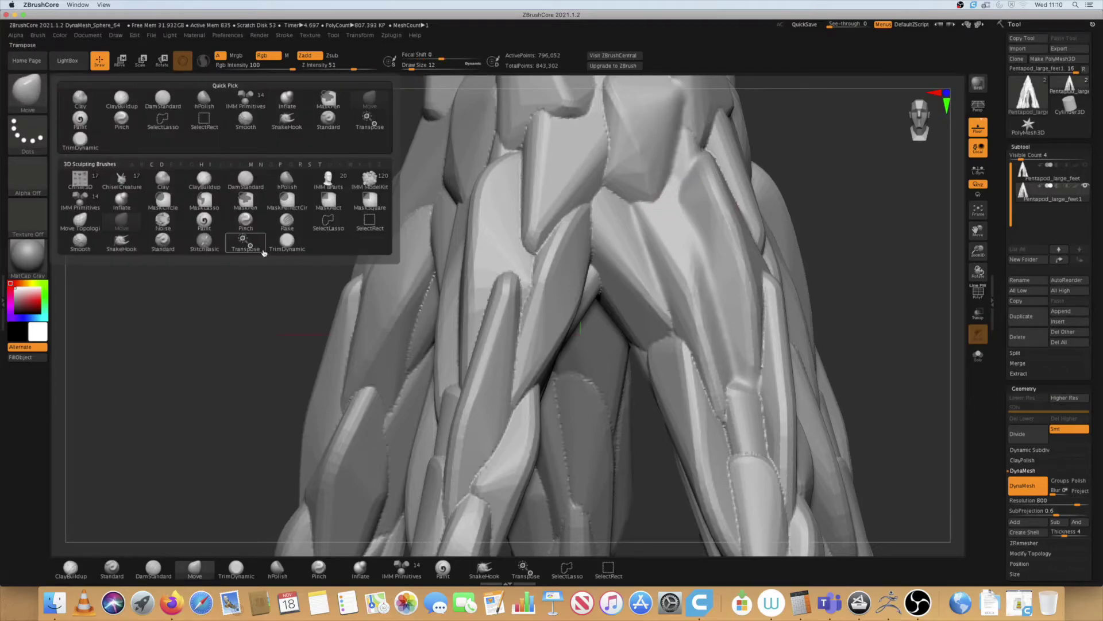
click(26, 90)
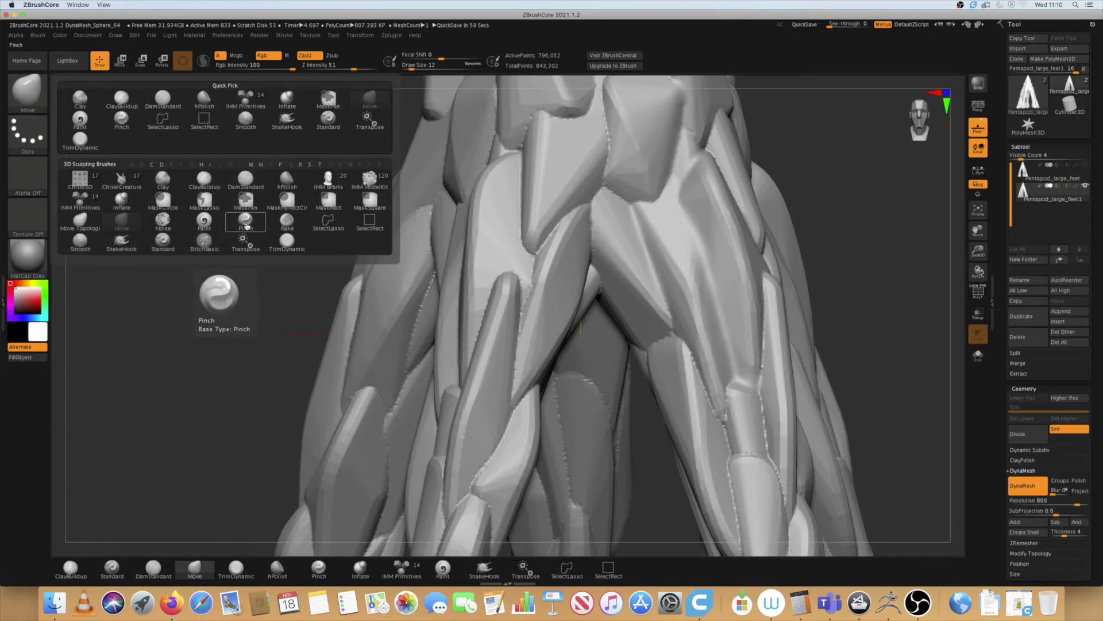
Step: Twist the whole remeshed pentapod with the Twist deformation, and check the twisted legs in polyframe
mouse_move(978, 251)
mouse_down()
mouse_move(962, 219)
mouse_move(981, 244)
mouse_up()
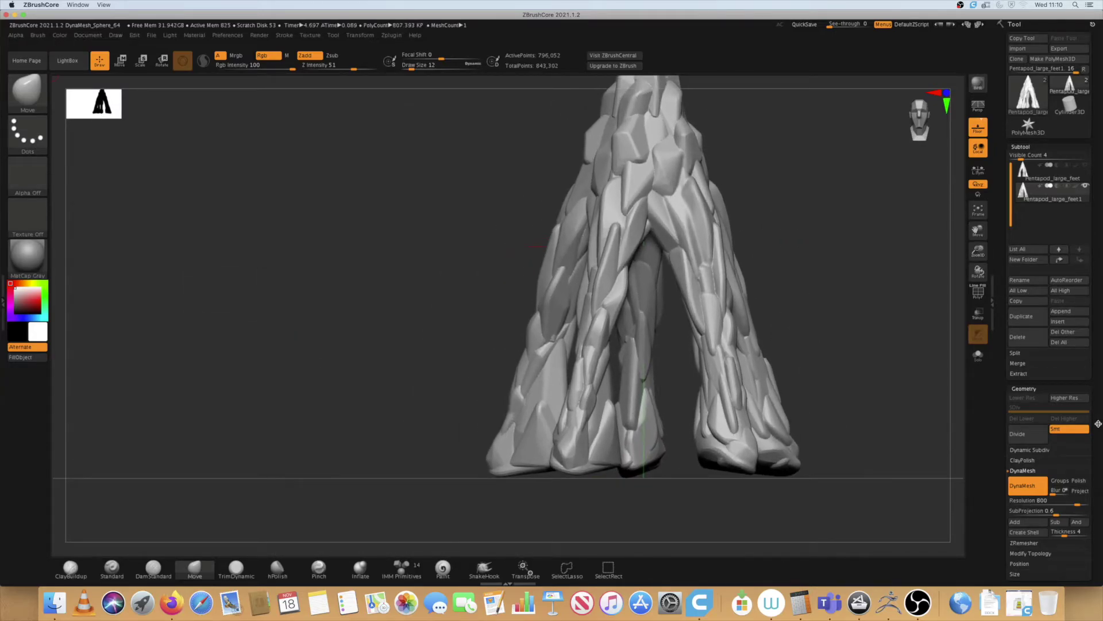
scroll(1098, 424, down, 8)
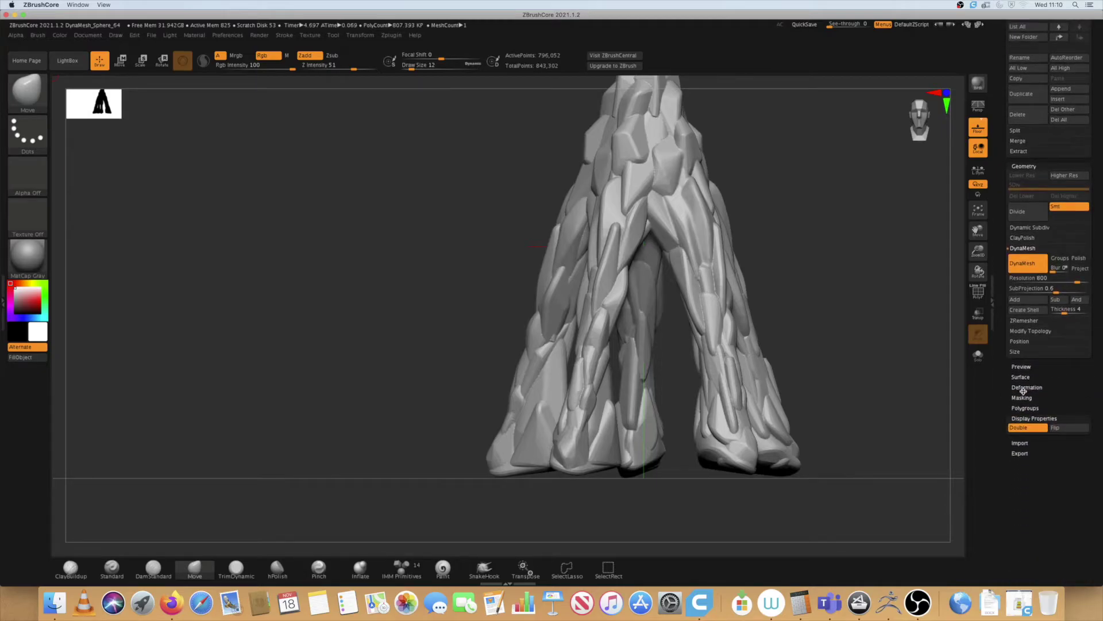
click(1036, 387)
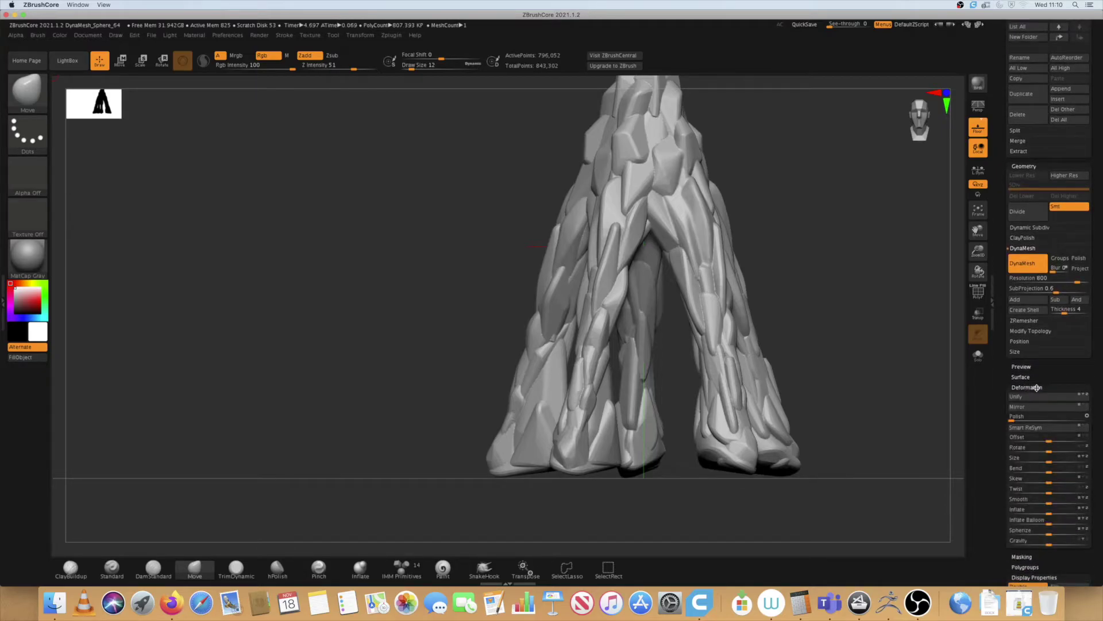
click(1026, 419)
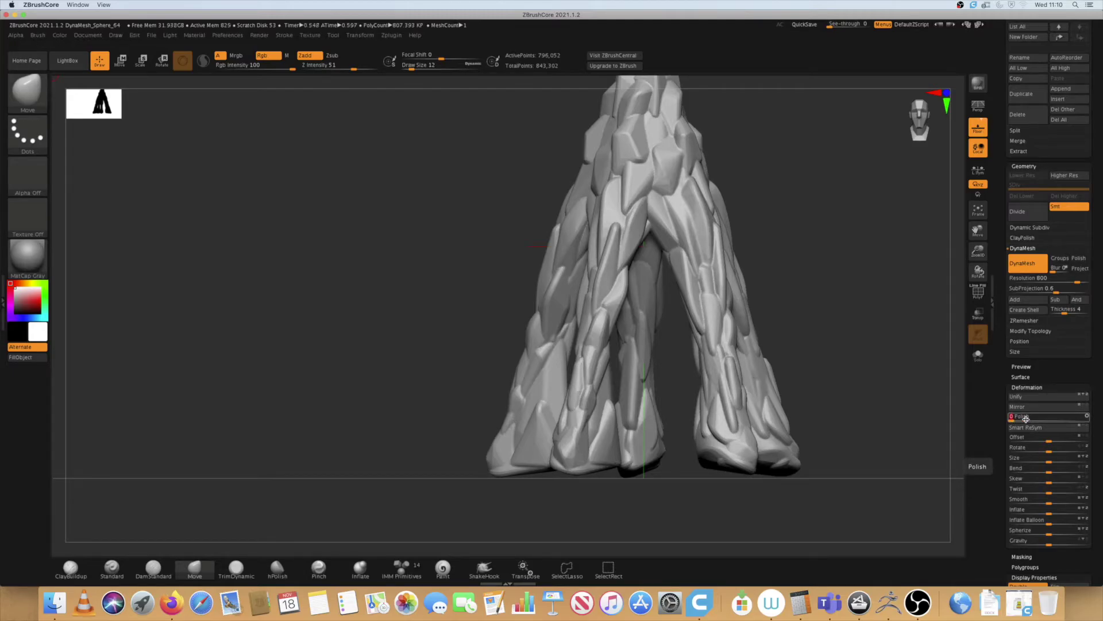
mouse_move(1050, 492)
mouse_down()
mouse_move(1064, 493)
mouse_move(1028, 491)
mouse_up()
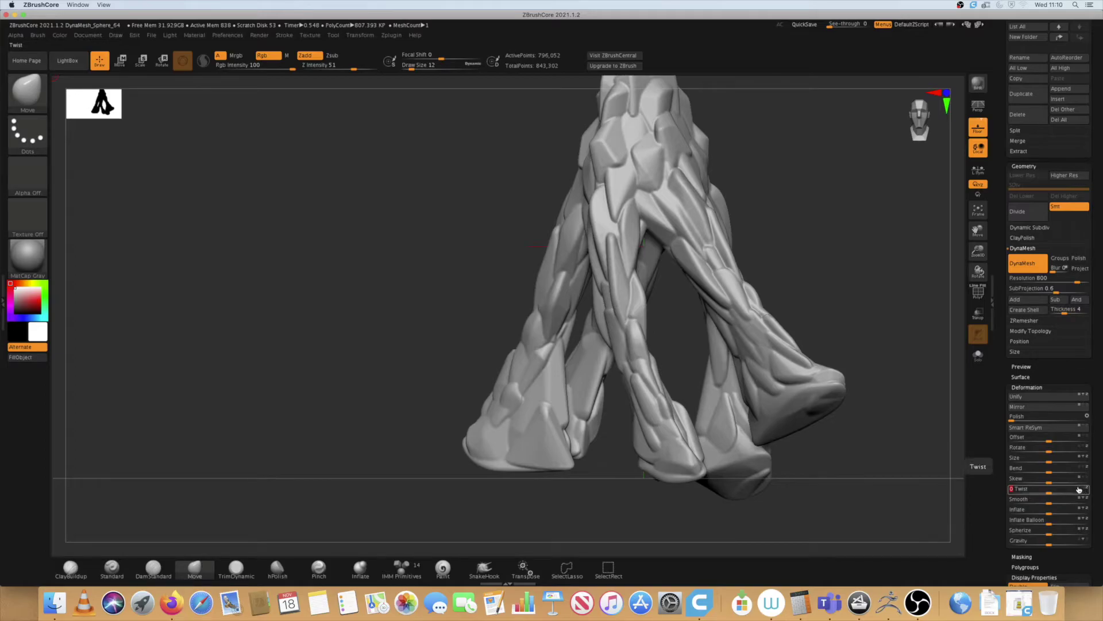
drag(1049, 493, 908, 402)
drag(874, 360, 849, 372)
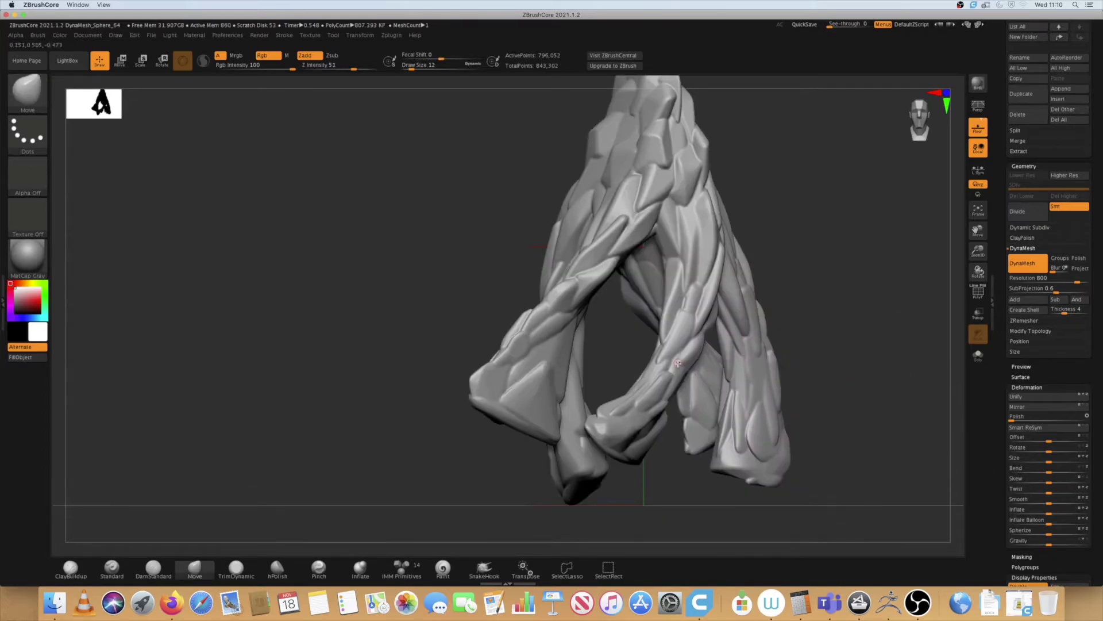
drag(979, 251, 753, 294)
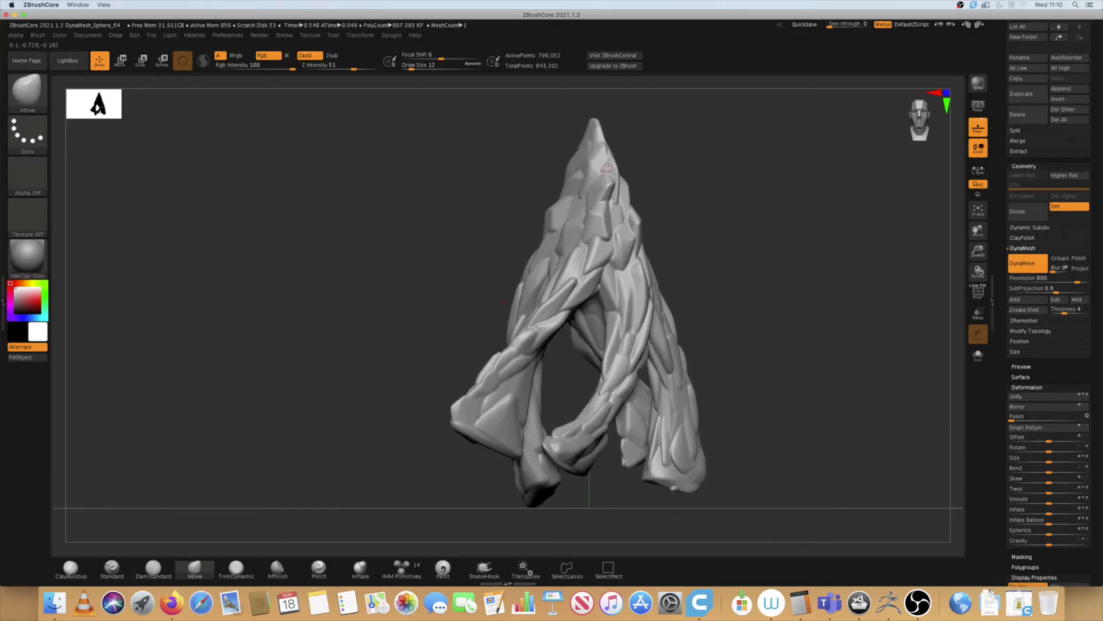
click(978, 292)
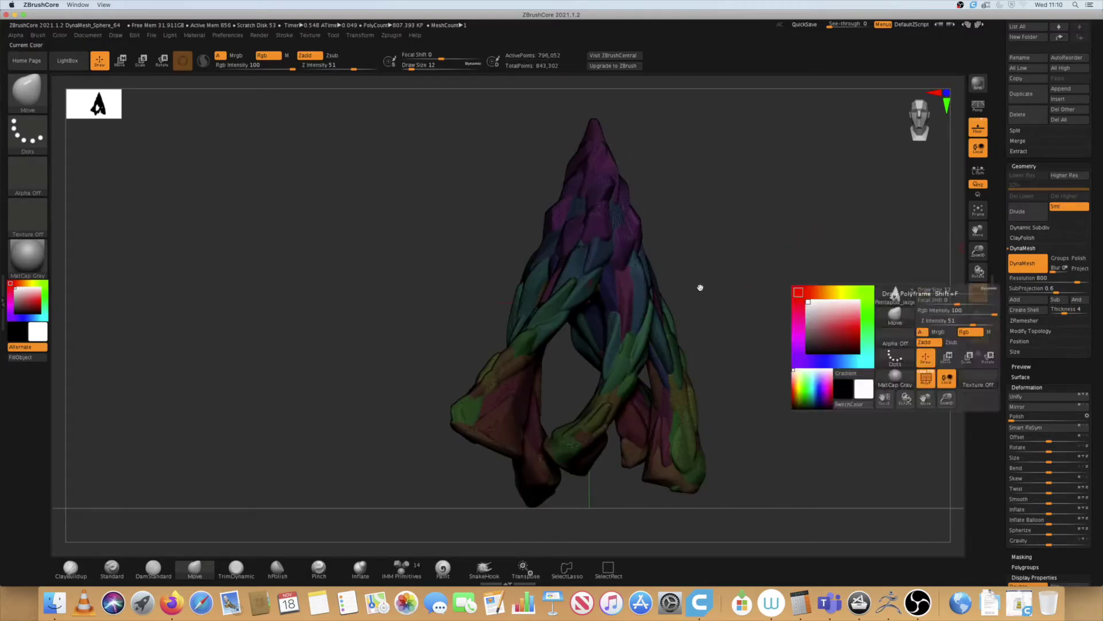
click(978, 292)
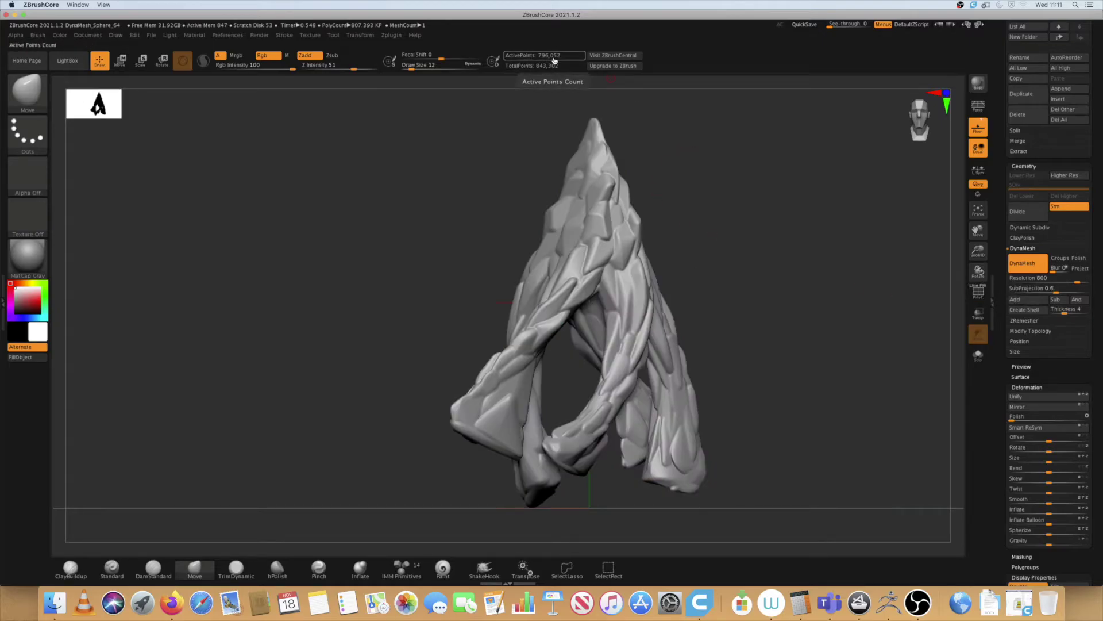
Step: Duplicate the twisted pentapod subtool and rename the copy Pentapod_large_feet2 decimated
click(1024, 166)
scroll(1029, 170, up, 5)
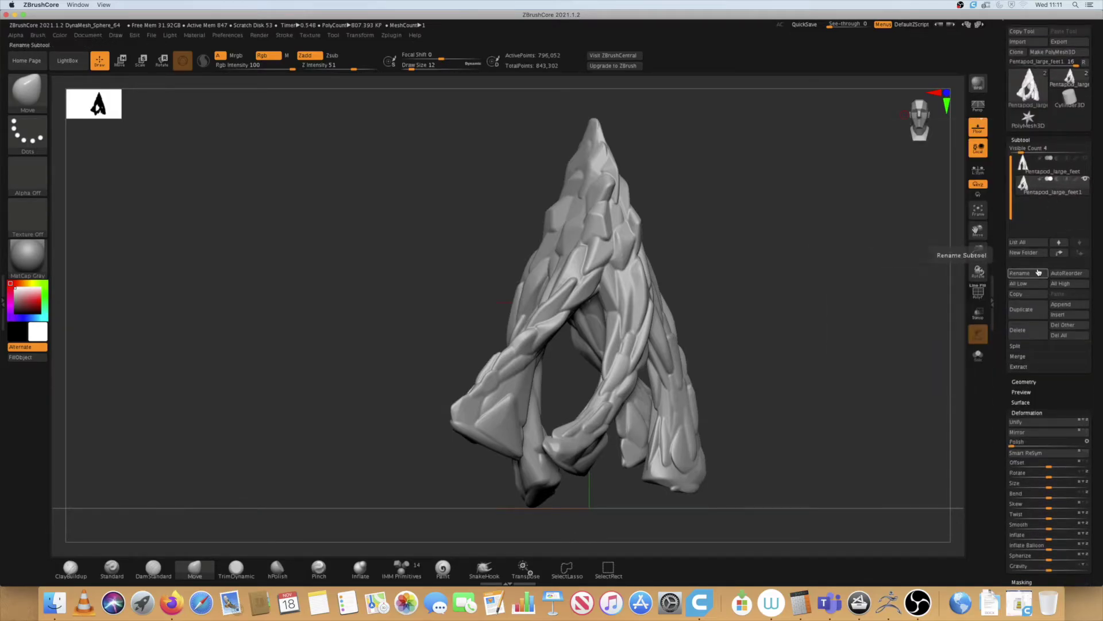
click(1035, 310)
click(1018, 276)
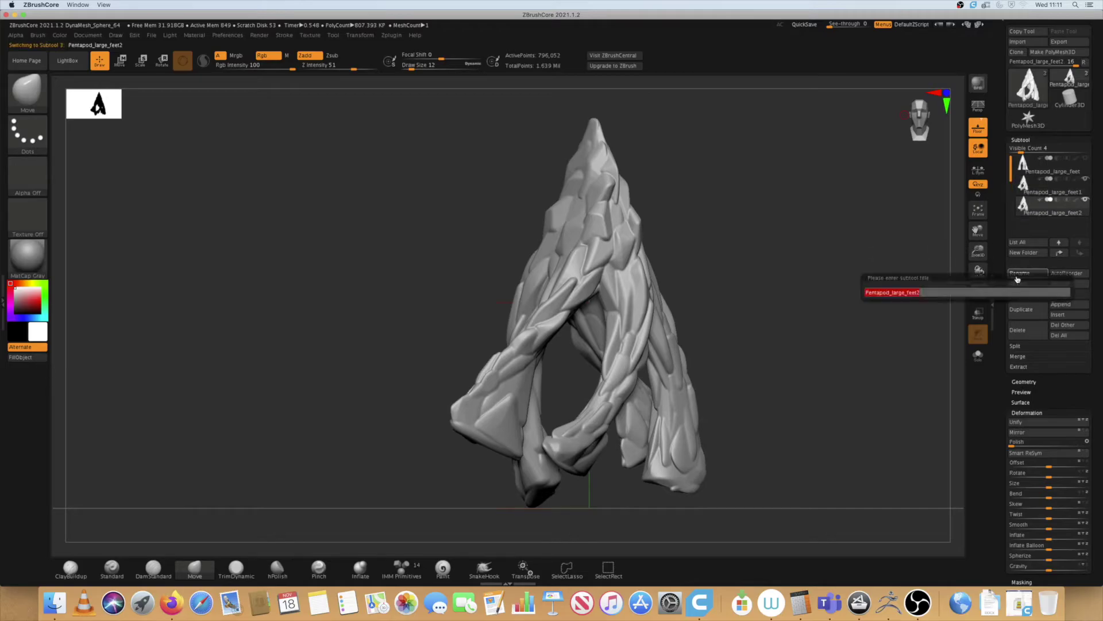
text(ated)
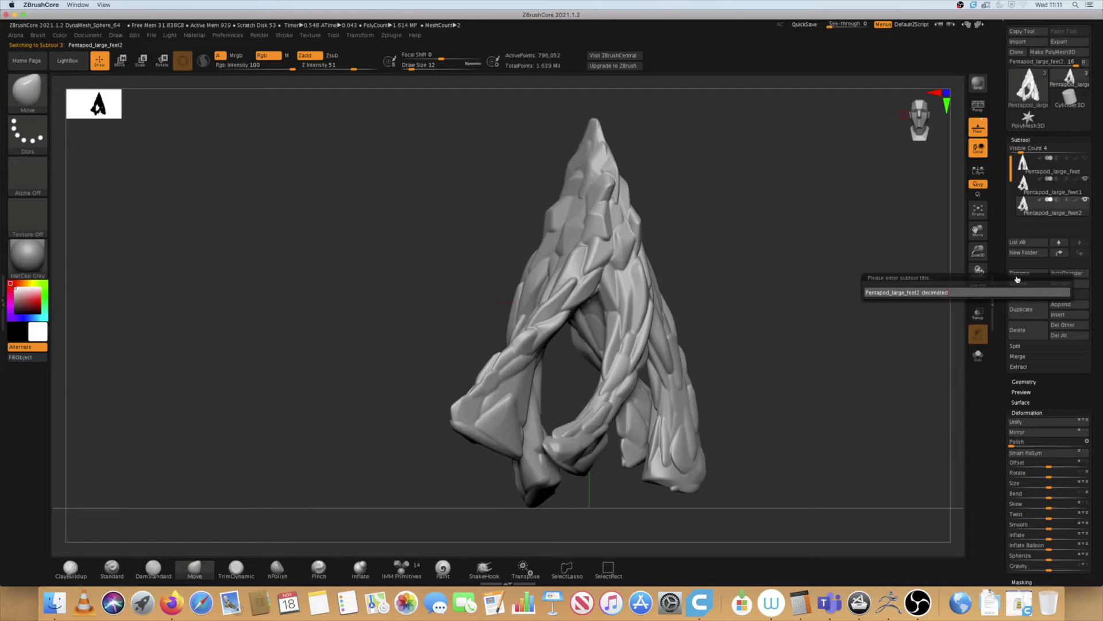
key(Return)
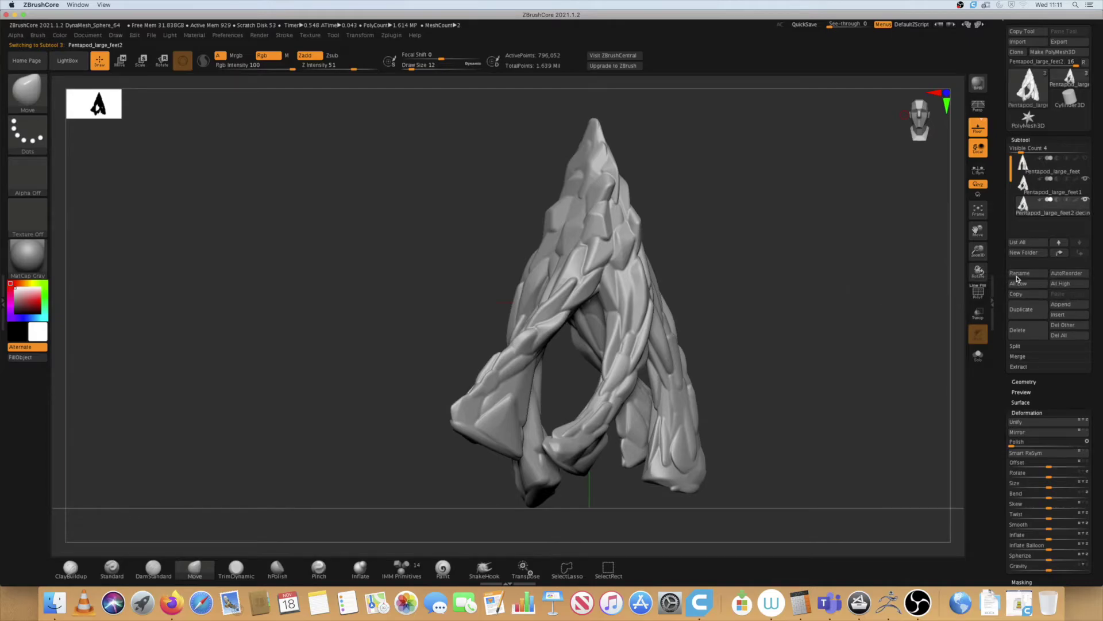
Step: Decimate the Pentapod_large_feet2 decimated subtool to 250k points with Decimation Master
click(387, 37)
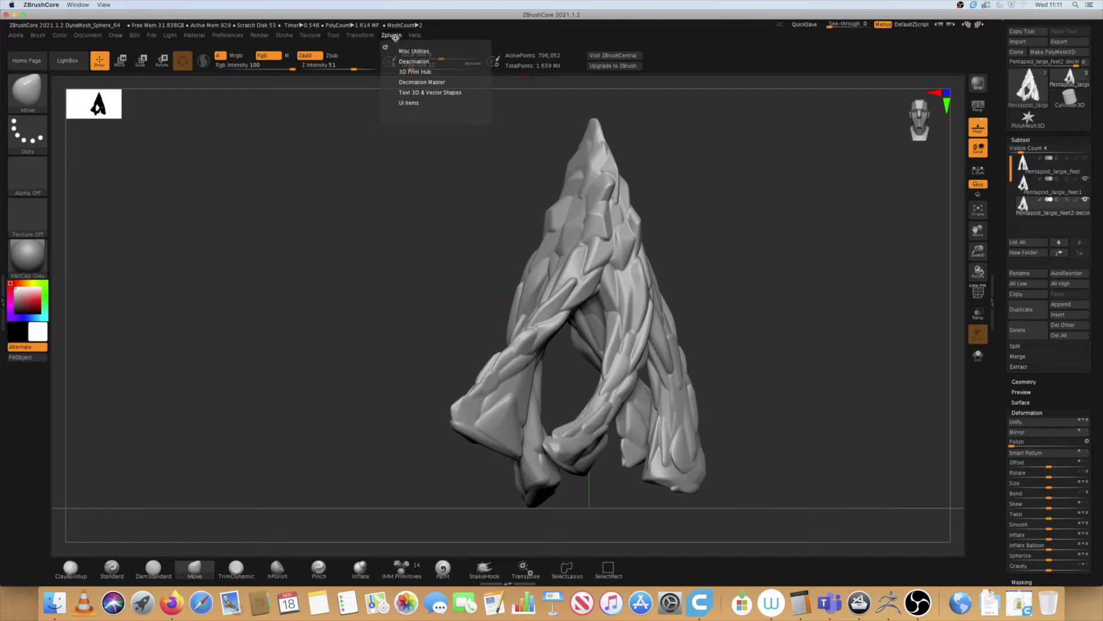
click(420, 82)
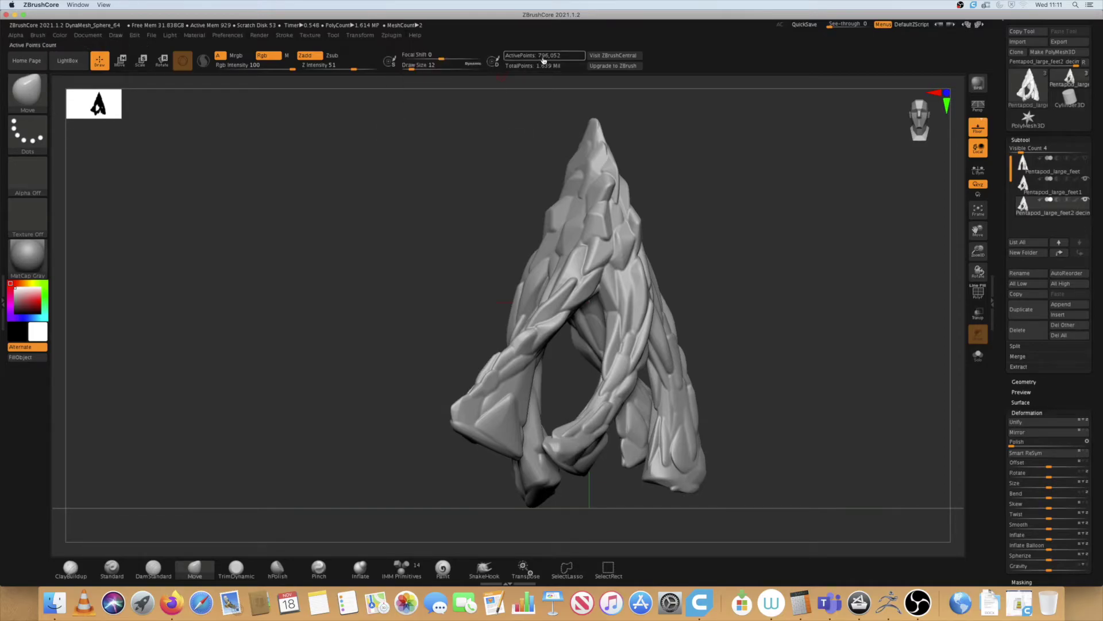
click(389, 35)
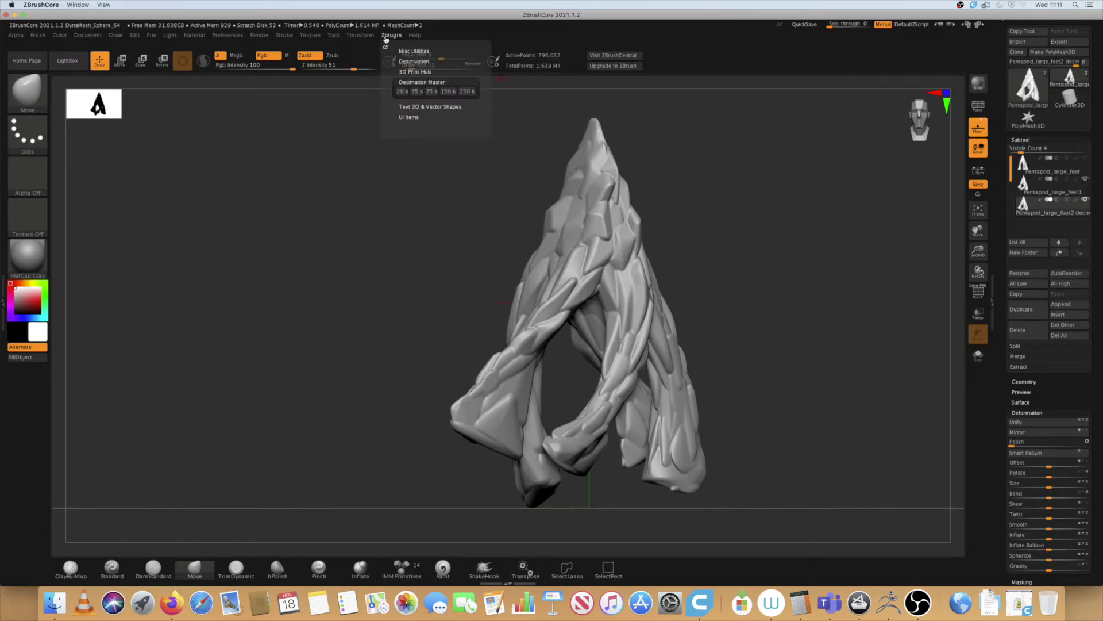
click(468, 92)
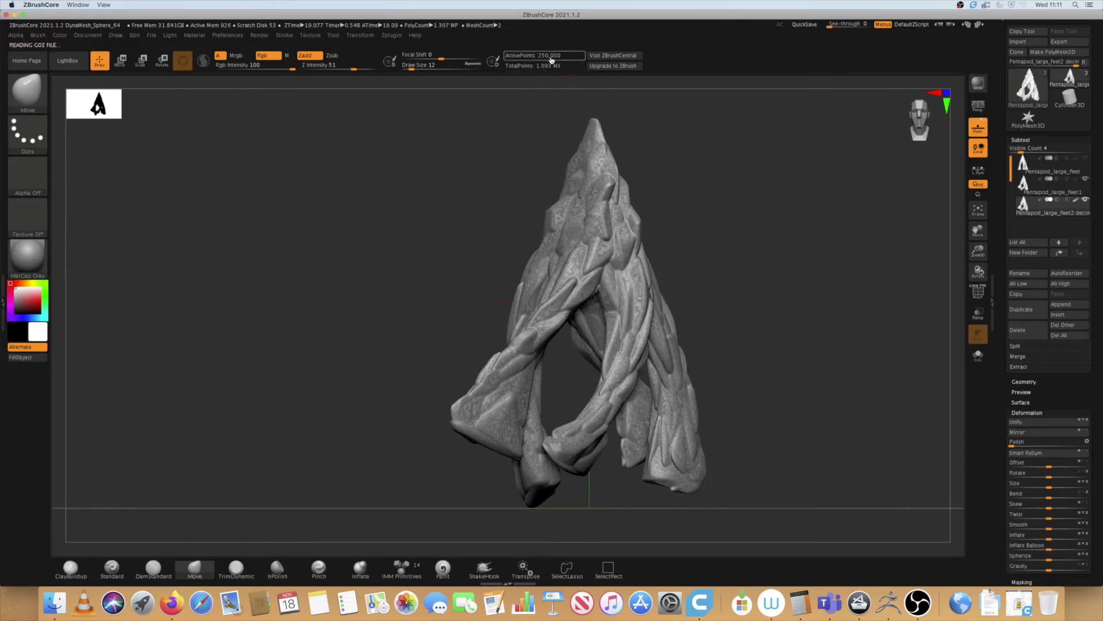
Step: Hide the Pentapod_large_feet1 subtool and examine the decimated copy's upper legs up close
click(1085, 180)
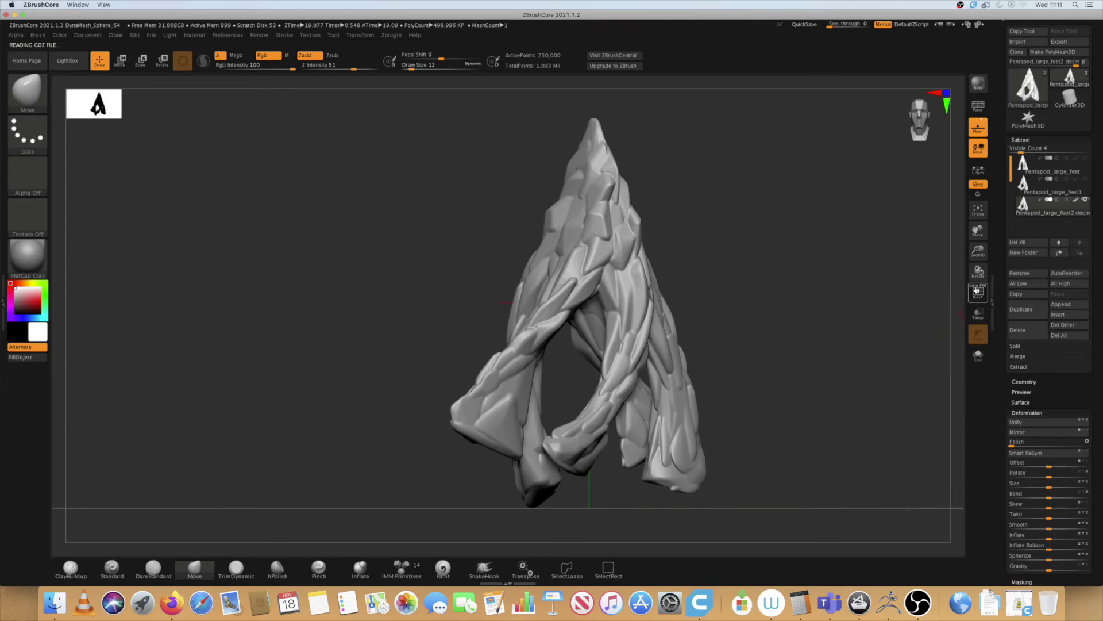
drag(979, 271, 979, 323)
drag(816, 235, 789, 236)
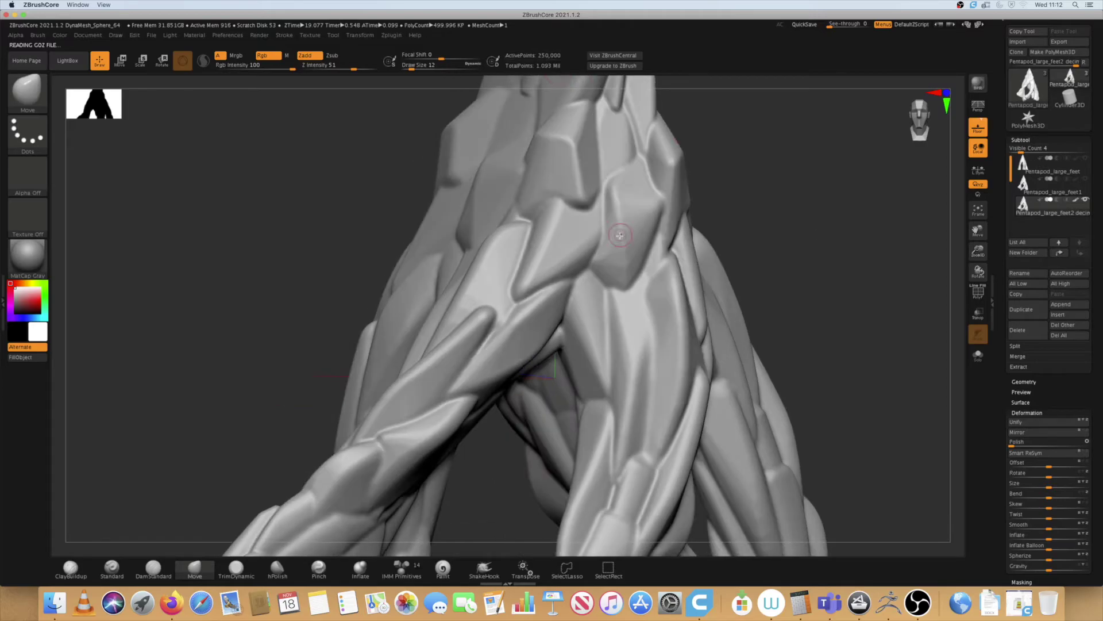
Step: Undo the decimation, turn on polyframe and decimate the copy to 250k again, checking its triangulated wireframe
key(ctrl+z)
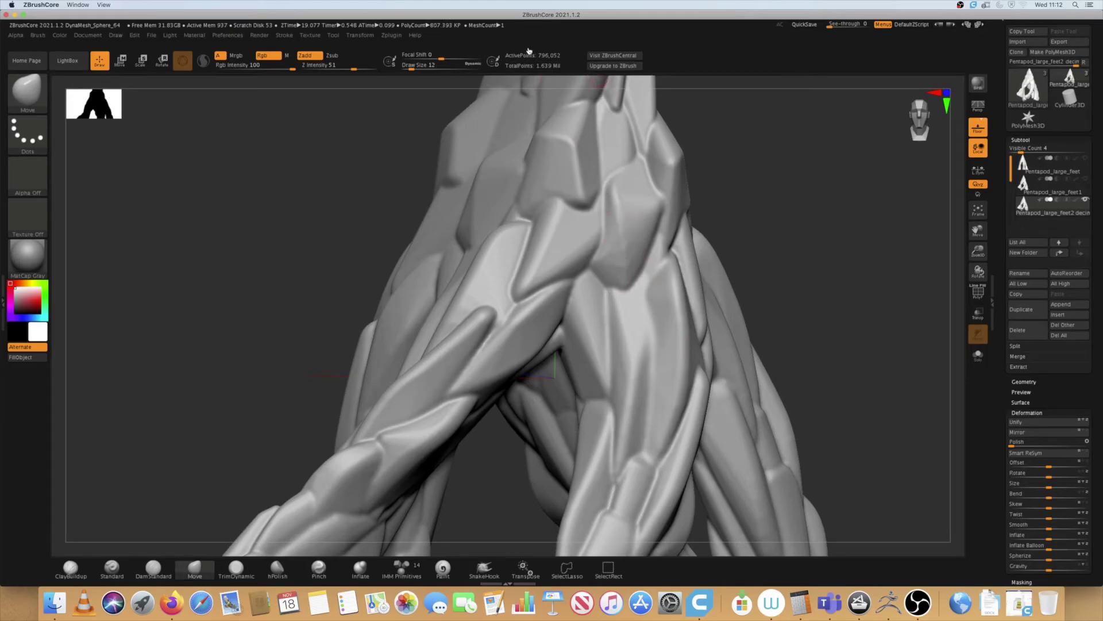
click(978, 292)
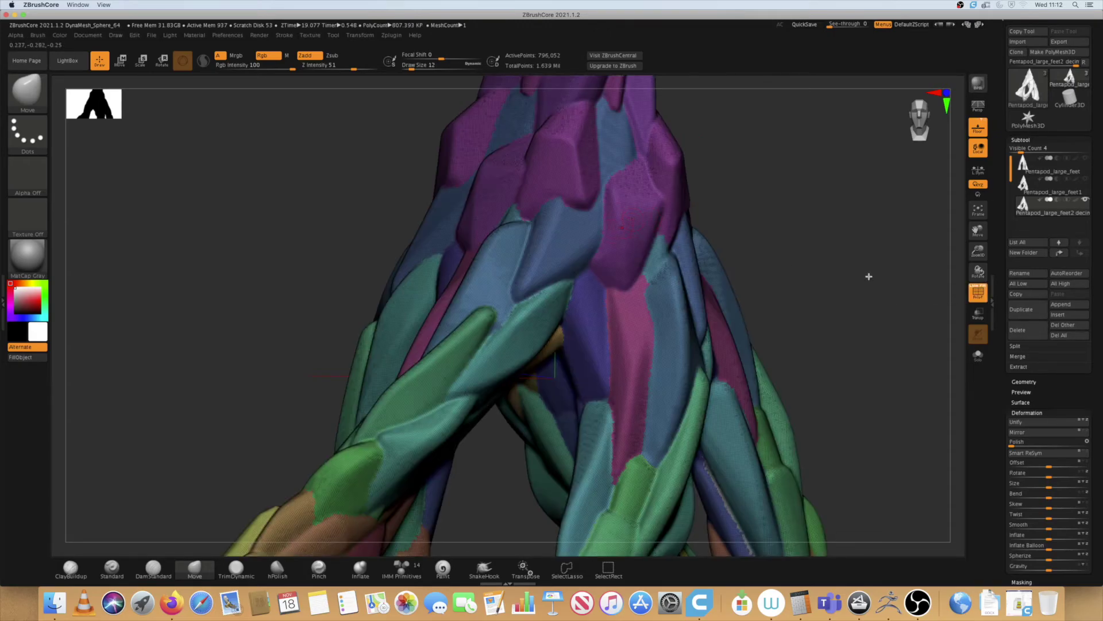
click(385, 36)
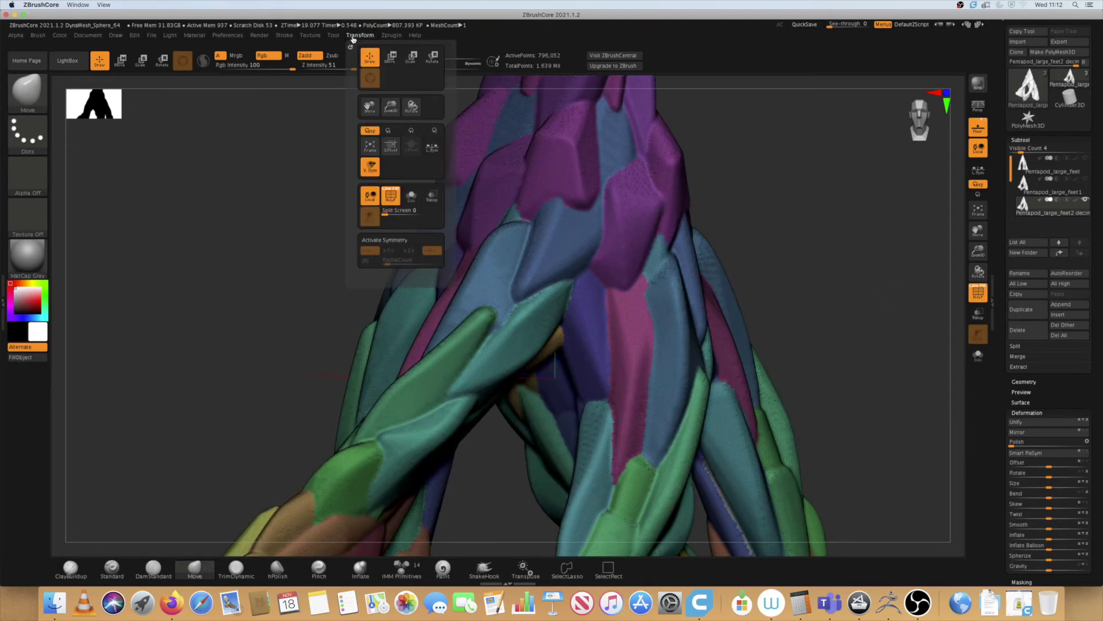
click(396, 36)
click(466, 92)
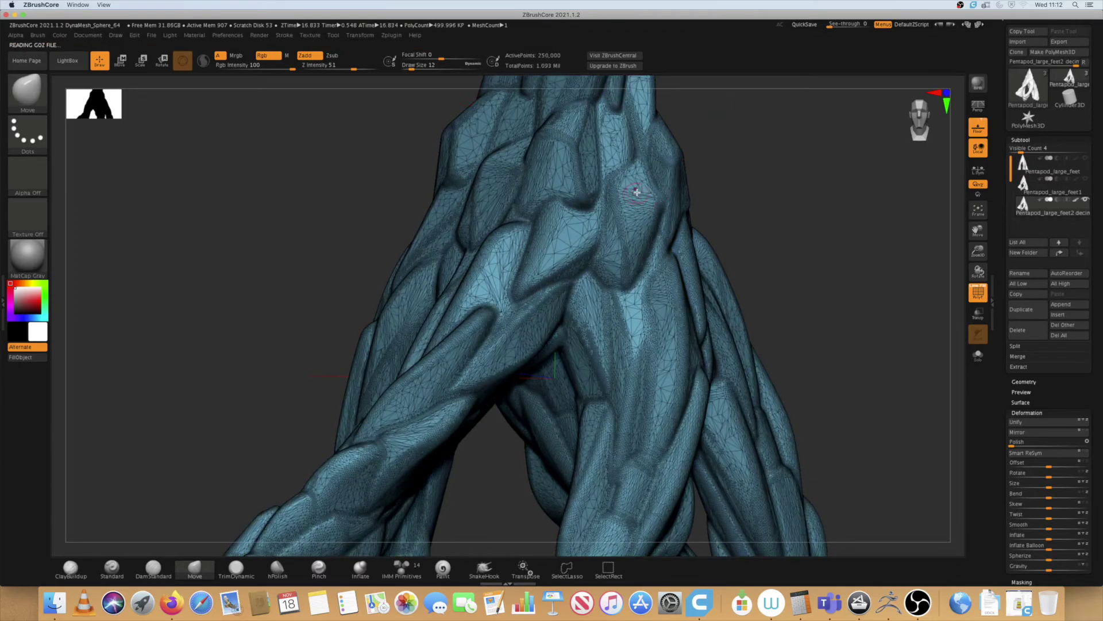
click(977, 295)
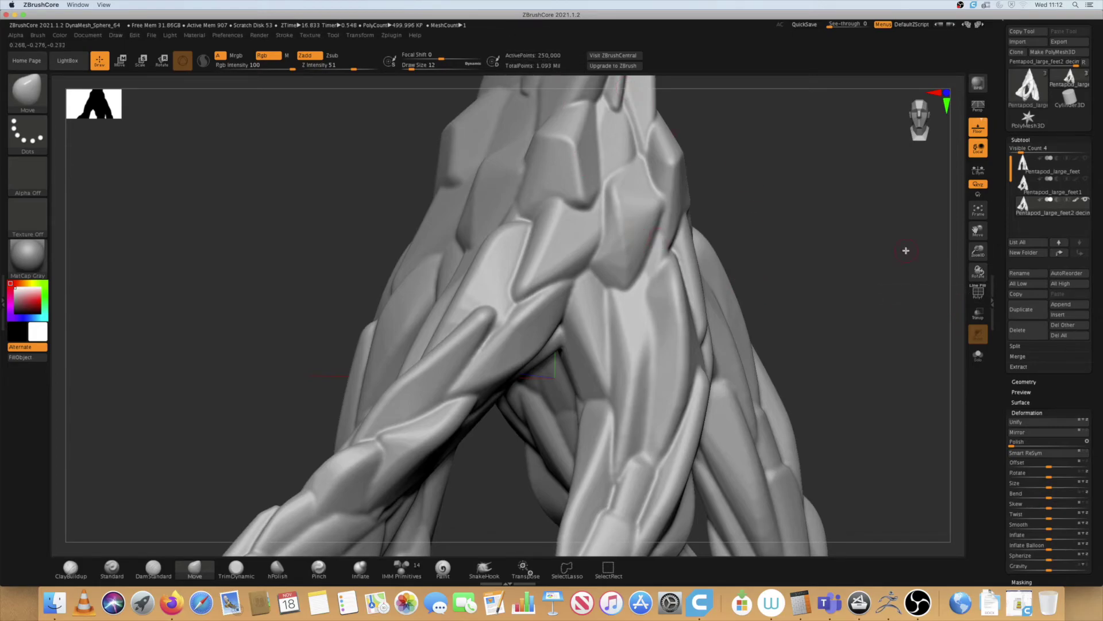
Step: Set the draw size to 324, try pulling the upper legs outward with the Move brush, and check the stretched mesh in polyframe
drag(978, 251, 963, 232)
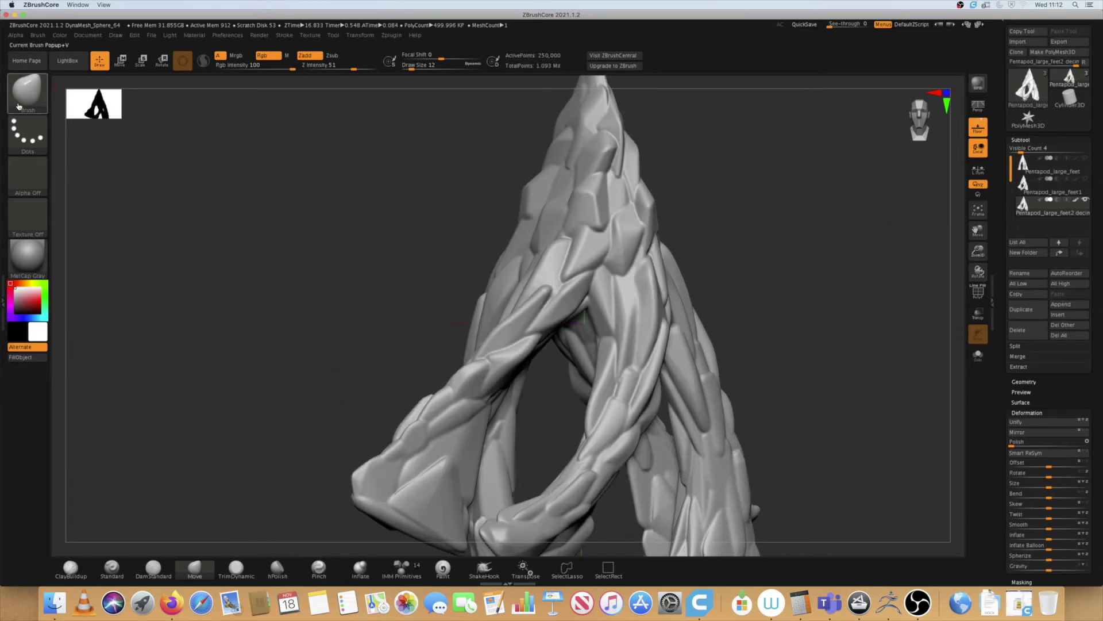
drag(419, 69, 446, 68)
drag(650, 295, 947, 166)
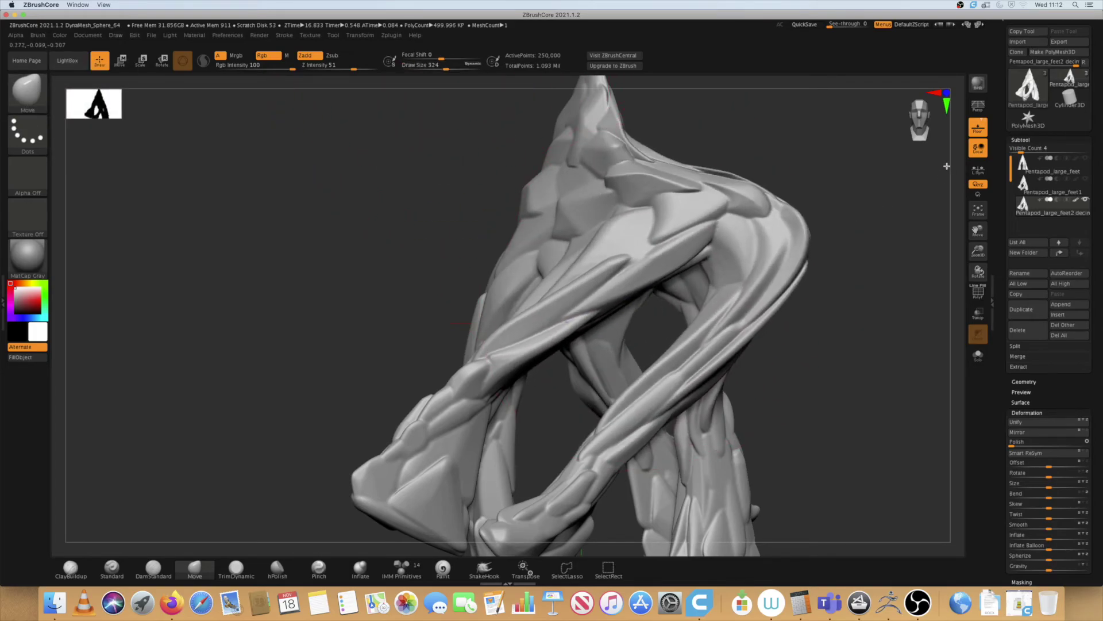
drag(713, 234, 1032, 419)
drag(749, 262, 746, 304)
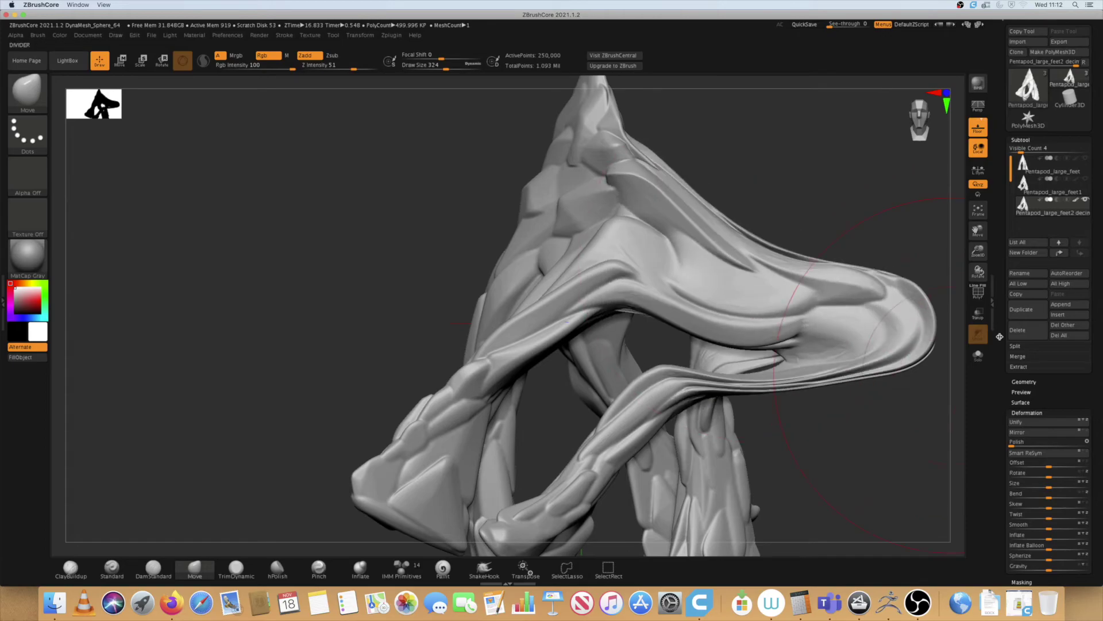
key(shift+f)
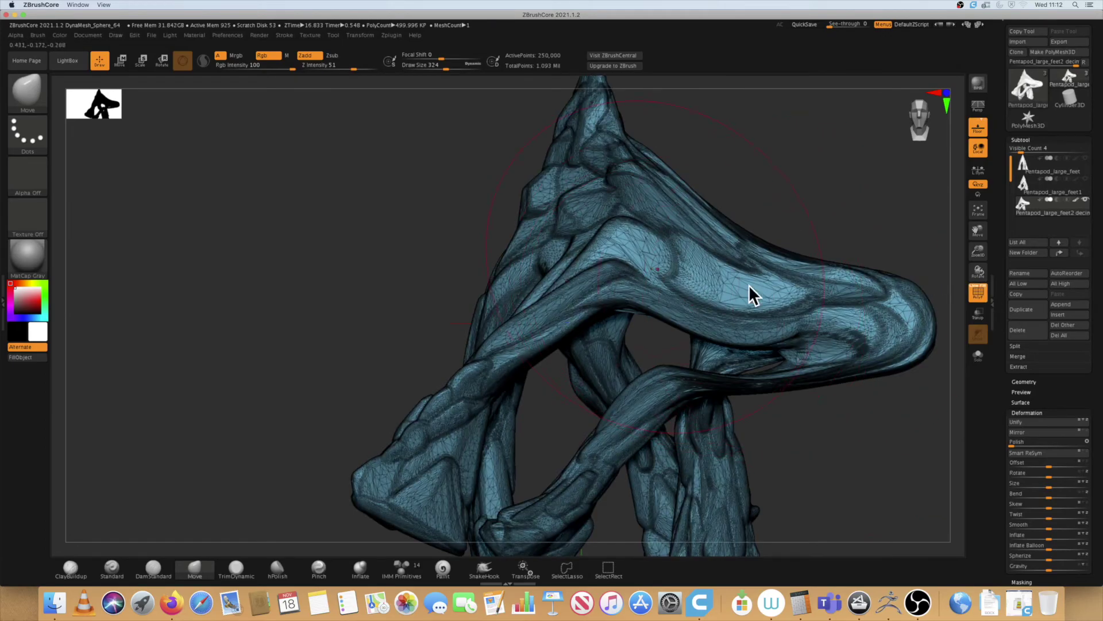
click(978, 293)
Step: Undo the Move brush strokes on the decimated pentapod's upper legs
key(super+z)
key(super+z)
key(super+z)
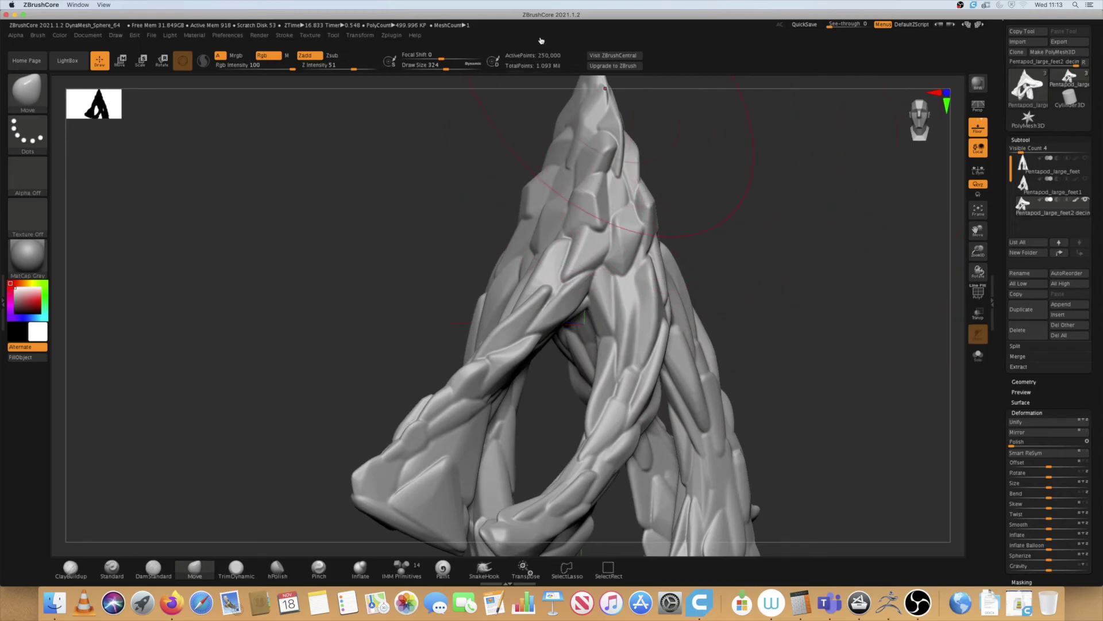
Step: Update the size ratios in 3D Print Hub, choosing 405.33 × 616.42 × 490.67 mm for the decimated subtool
click(390, 37)
click(416, 72)
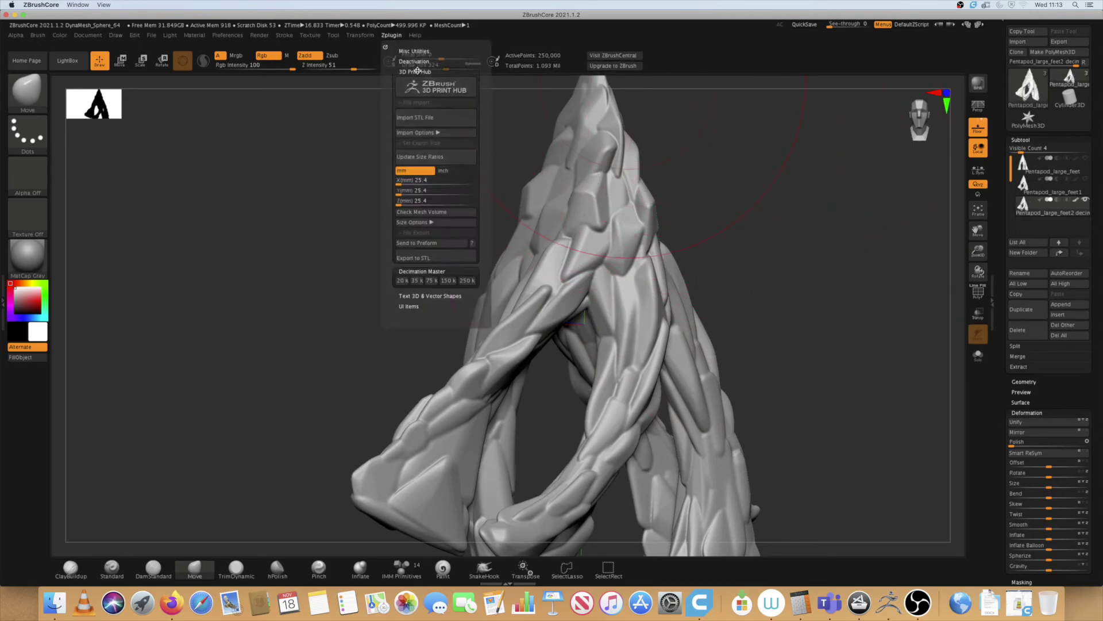
click(408, 157)
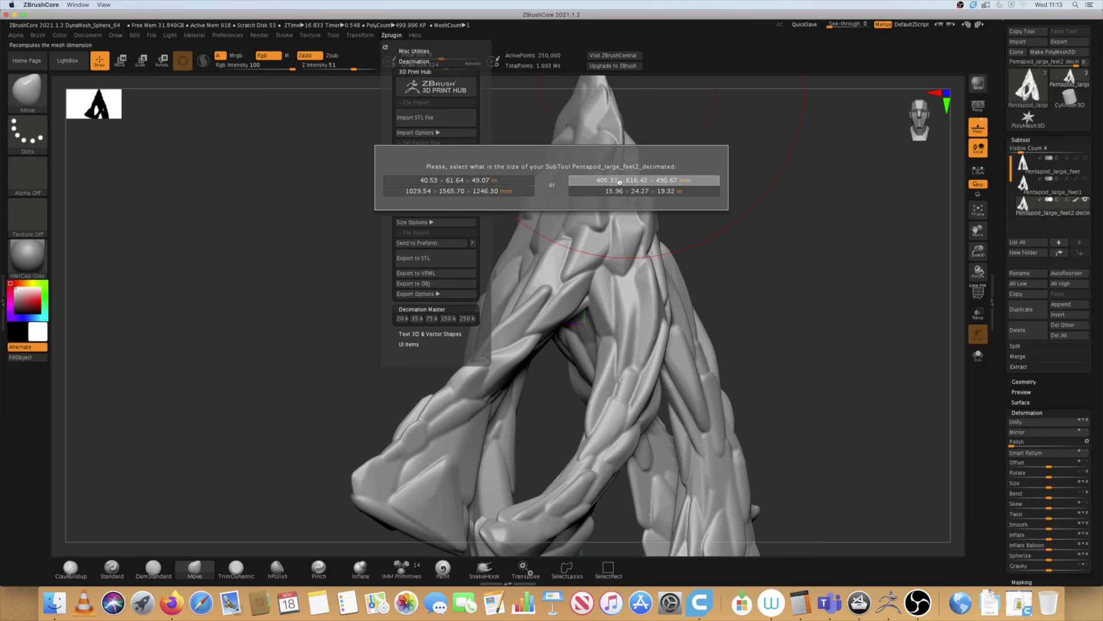
click(618, 182)
Step: Set the 3D Print Hub export options to the selected subtool only, with Polypaint turned off
click(391, 35)
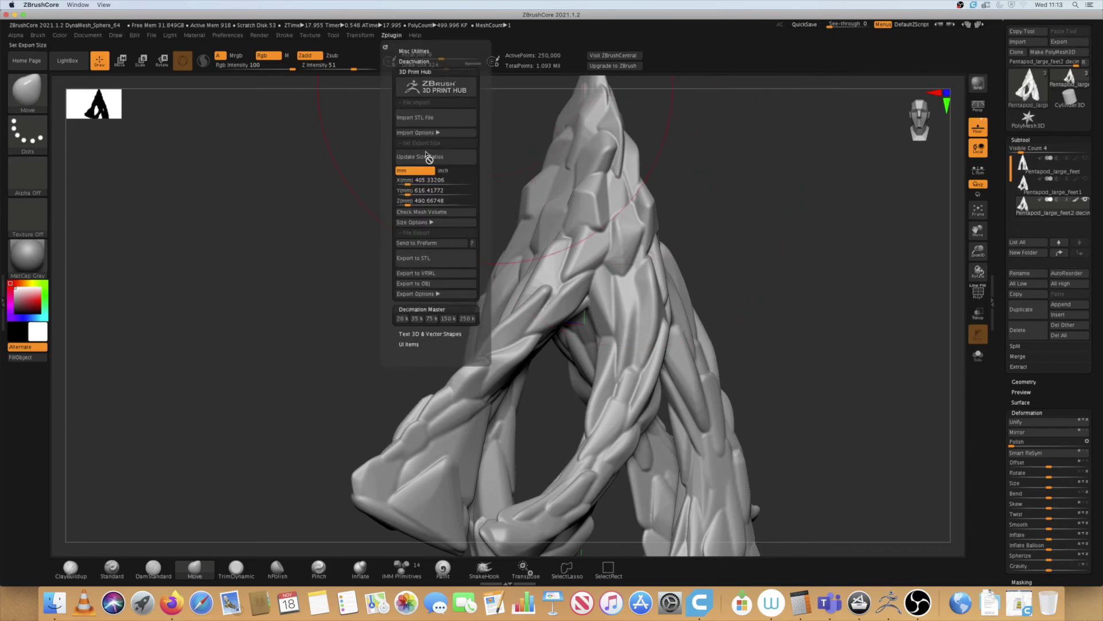
click(425, 295)
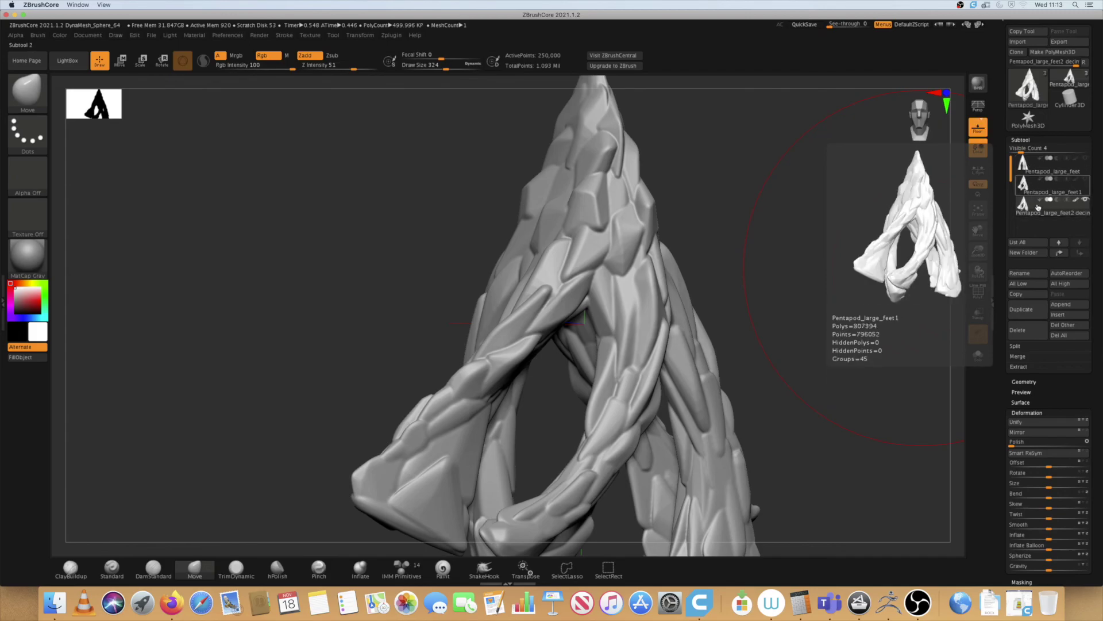
click(391, 35)
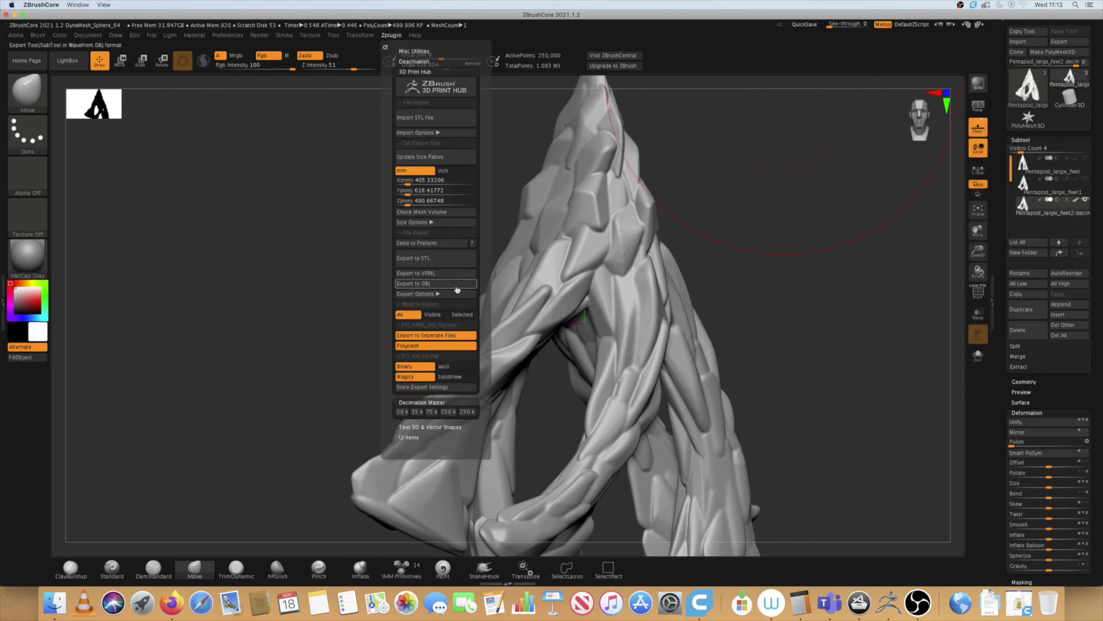
click(462, 314)
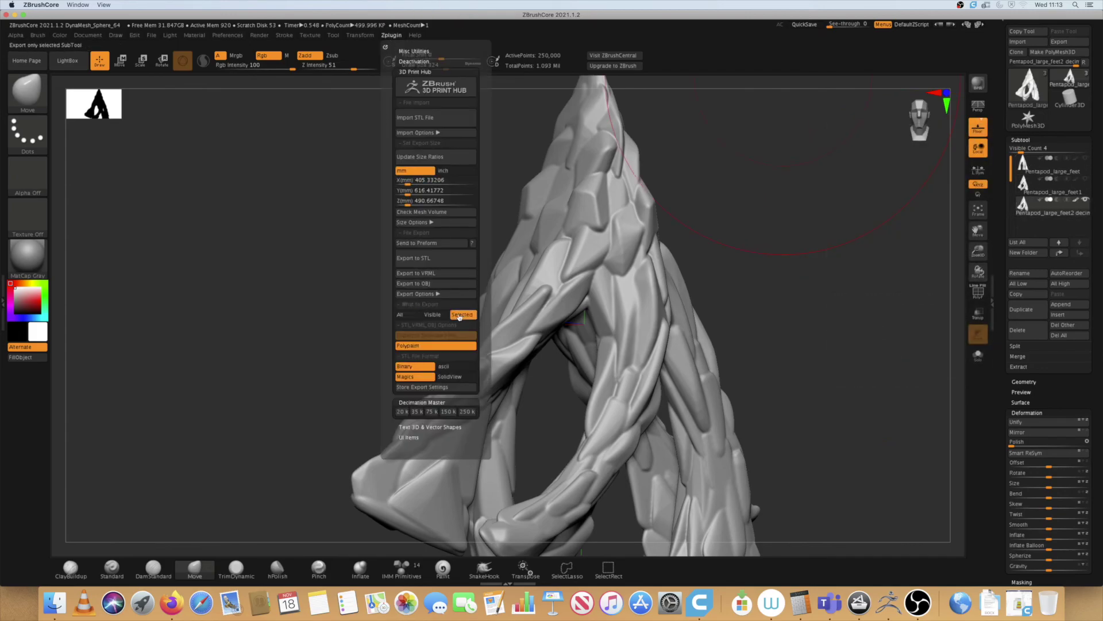
click(414, 347)
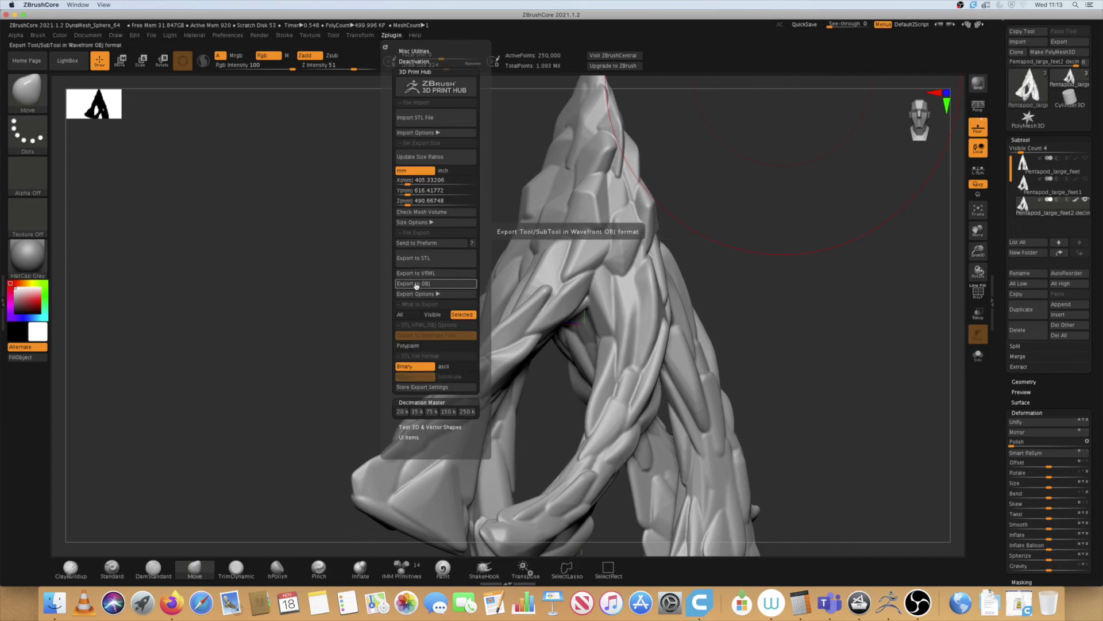
Step: Export the decimated subtool as Pentapod_large_feet2_decimated.obj to the Desktop and frame the whole model
click(425, 285)
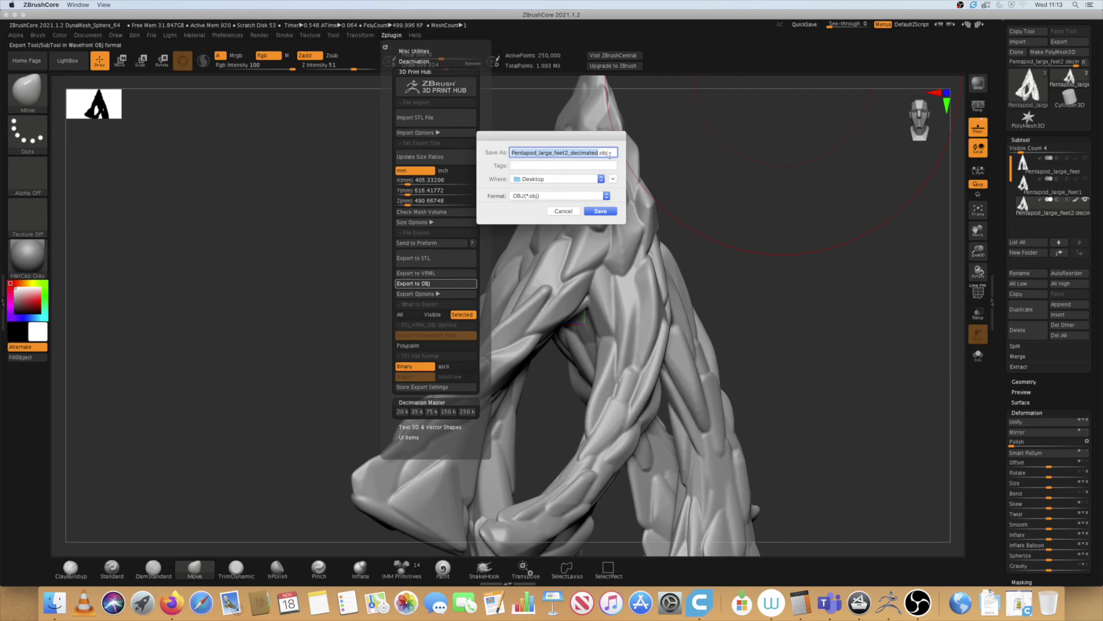
click(602, 211)
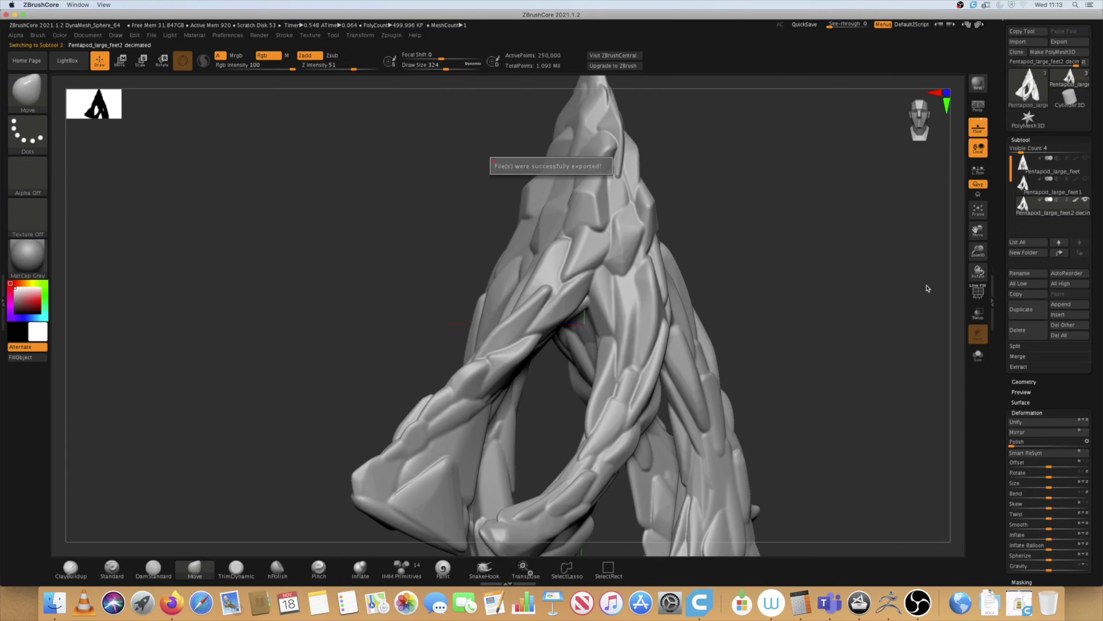
drag(972, 253, 955, 236)
key(f)
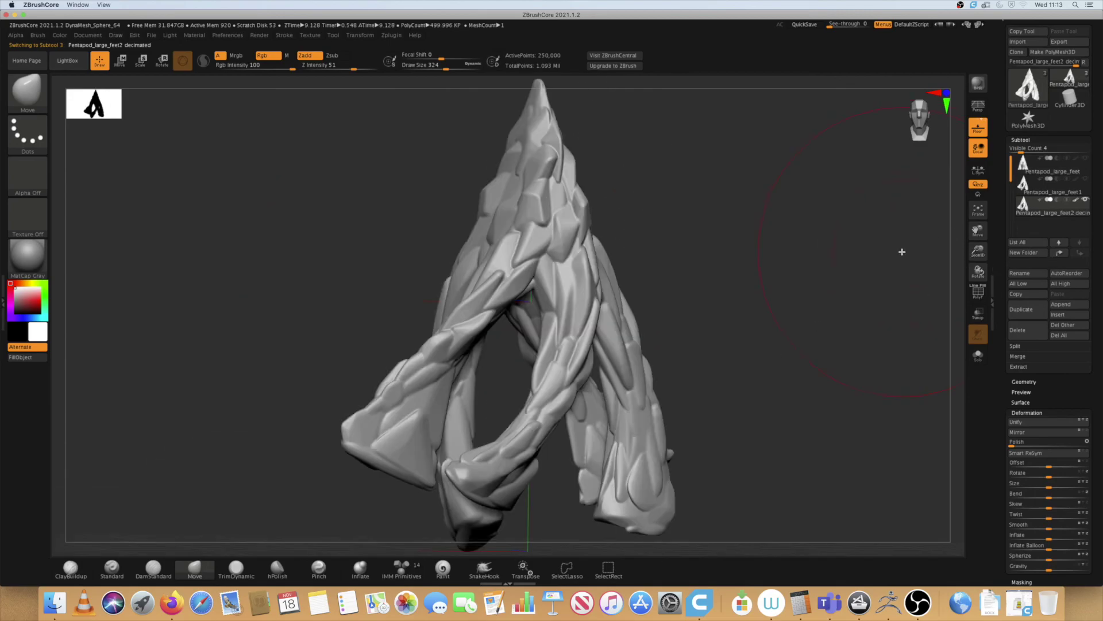